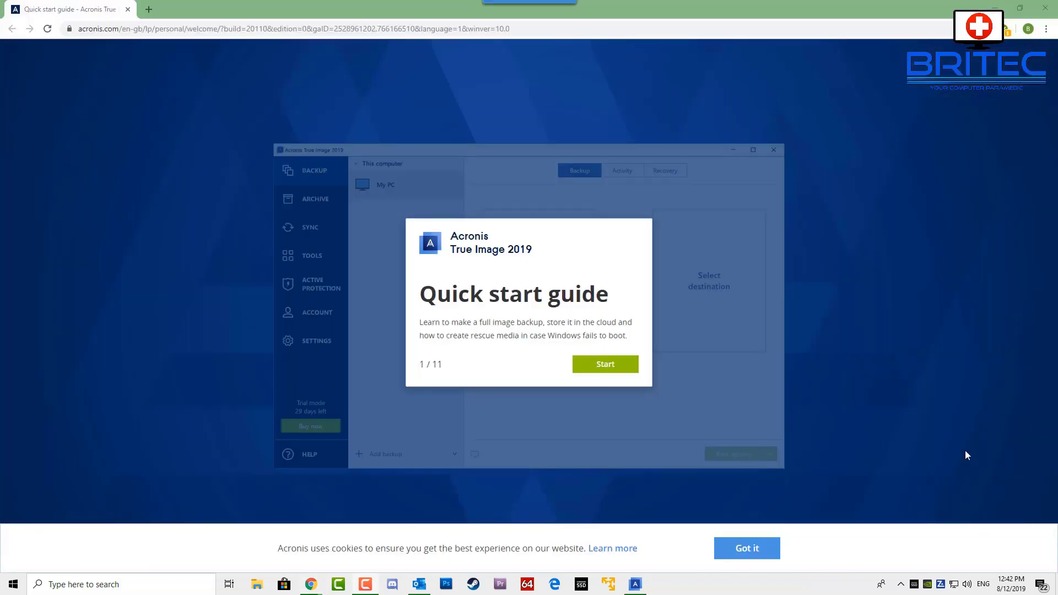
- Step through the Acronis quick start guide from Start to step 6/11, 'Go to Tools tab', on rescue media
{"action": "left_click", "coordinate": [597, 369]}
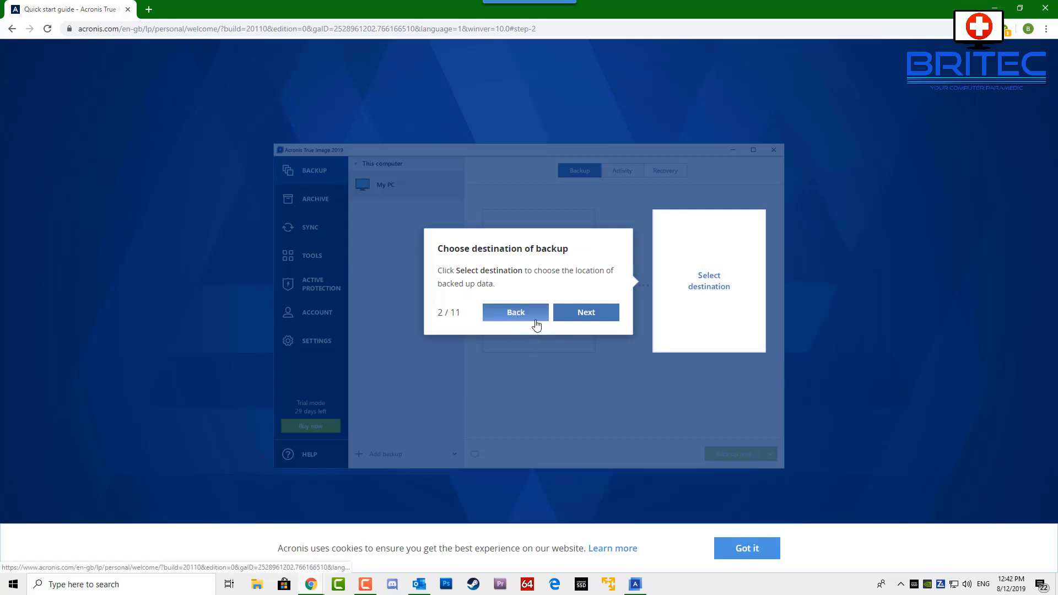
{"action": "left_click", "coordinate": [587, 313]}
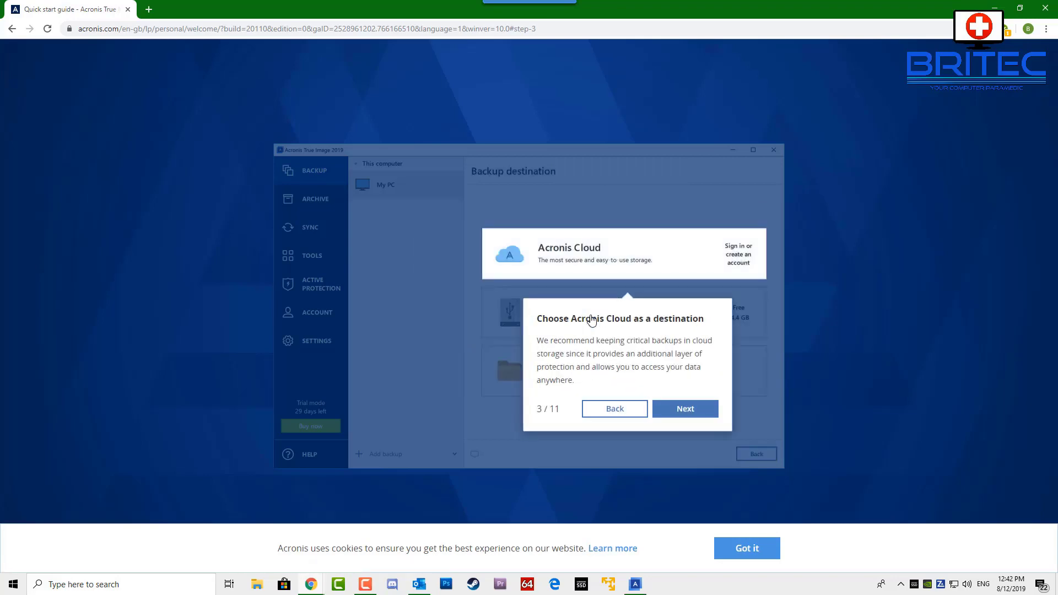
{"action": "left_click", "coordinate": [698, 413]}
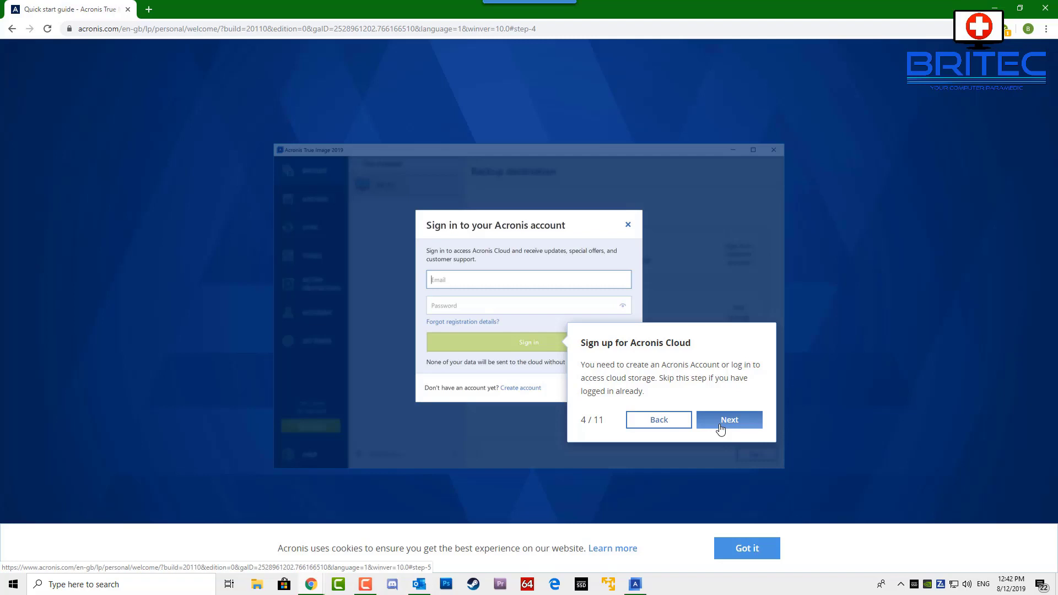
{"action": "left_click", "coordinate": [721, 424]}
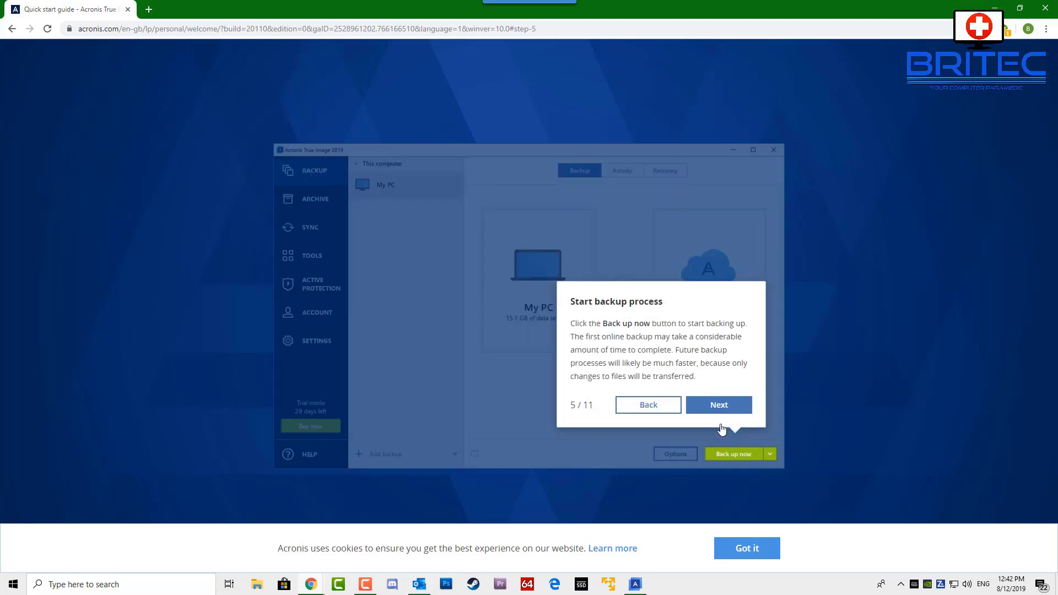
{"action": "left_click", "coordinate": [723, 410]}
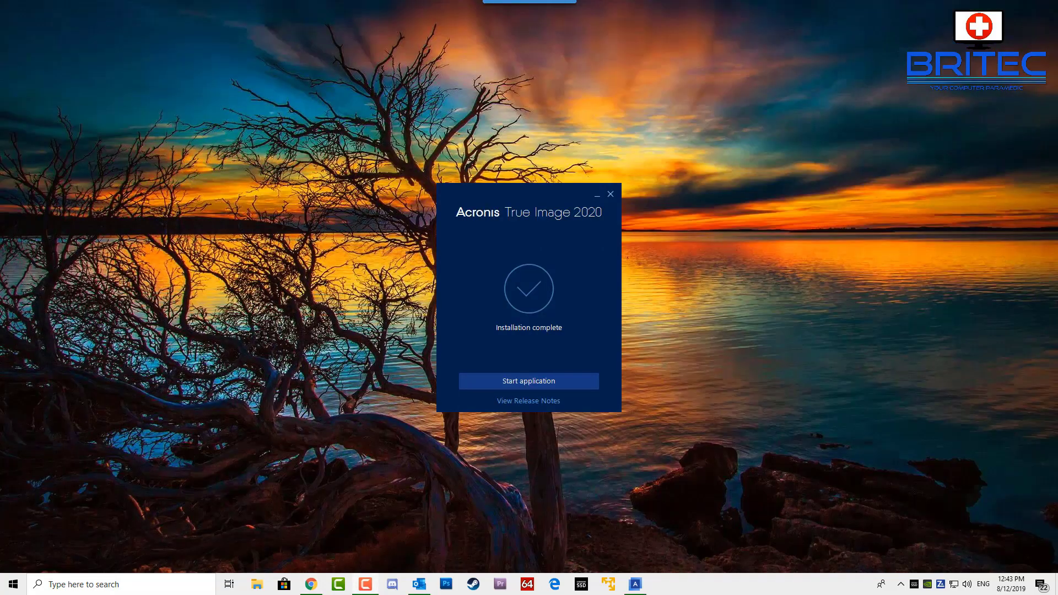
- Start the newly installed True Image 2020 and tick 'I accept this agreement'
{"action": "left_click", "coordinate": [557, 381]}
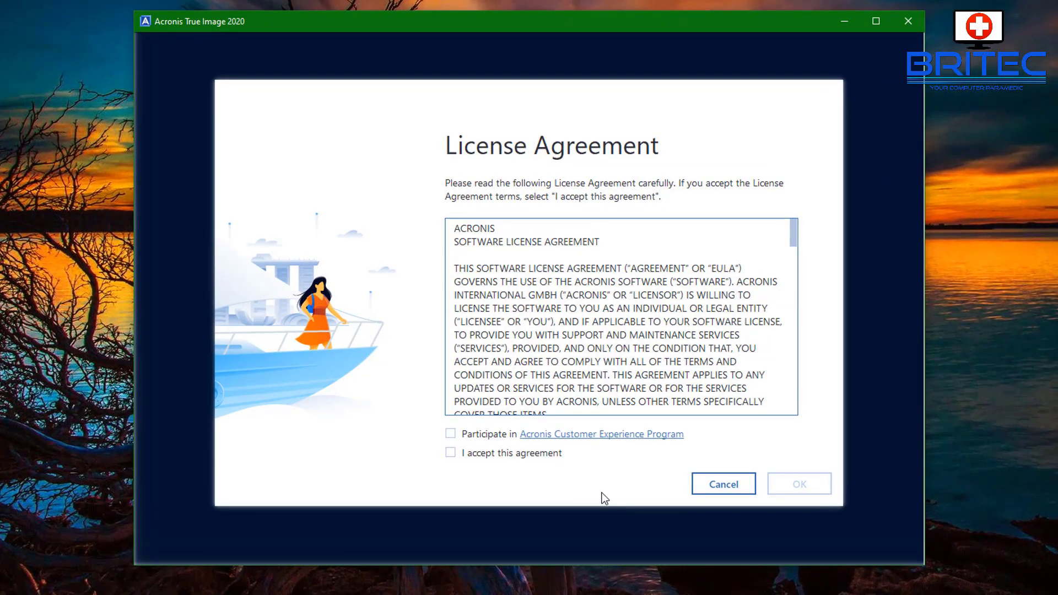
{"action": "left_click", "coordinate": [452, 455]}
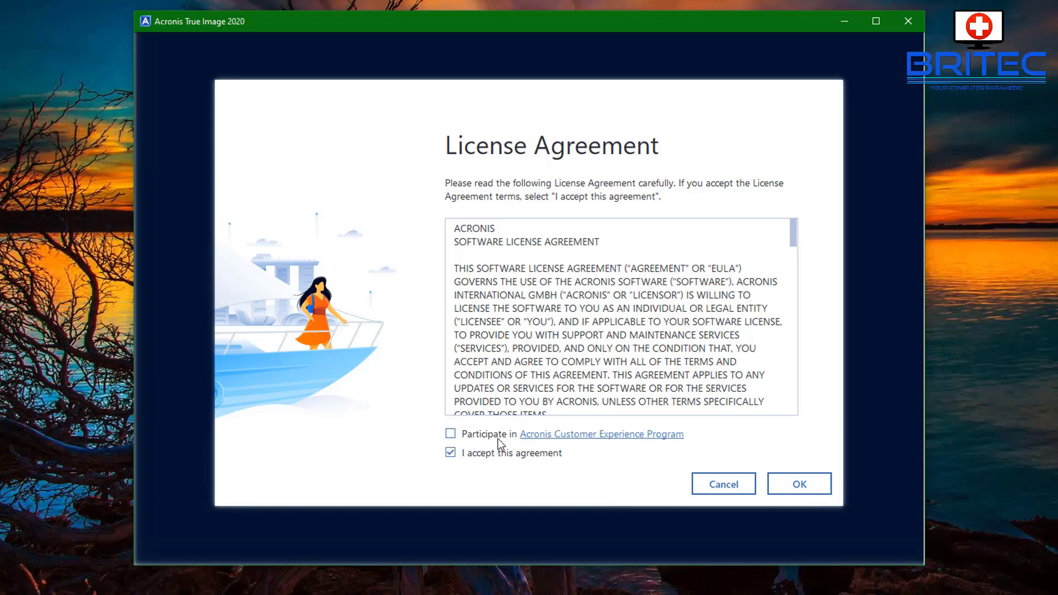
- Confirm the license, then sign in to the Acronis account with its e-mail and password
{"action": "left_click", "coordinate": [805, 483]}
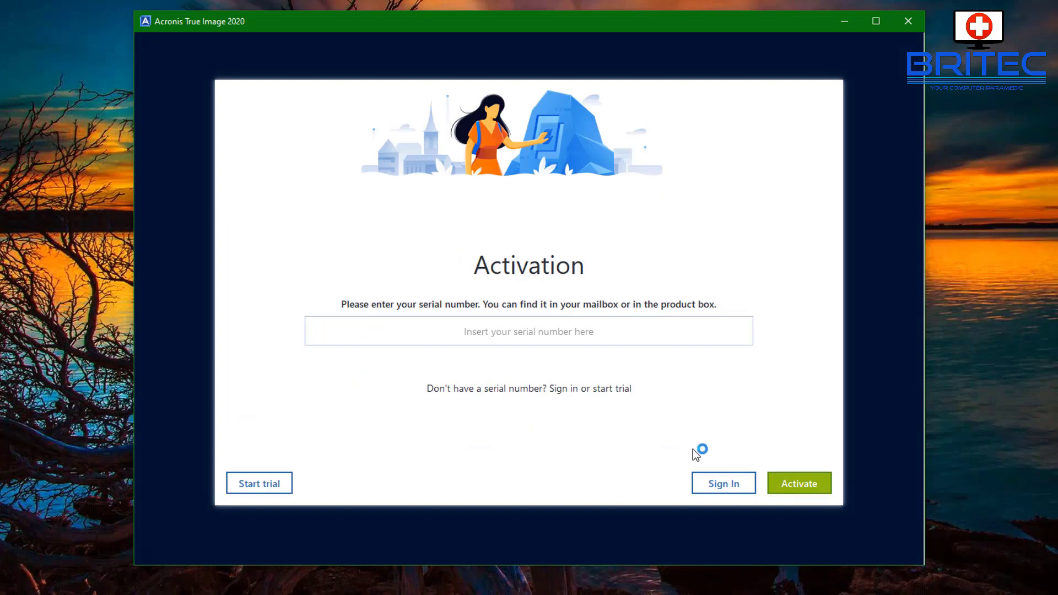
{"action": "left_click", "coordinate": [724, 483]}
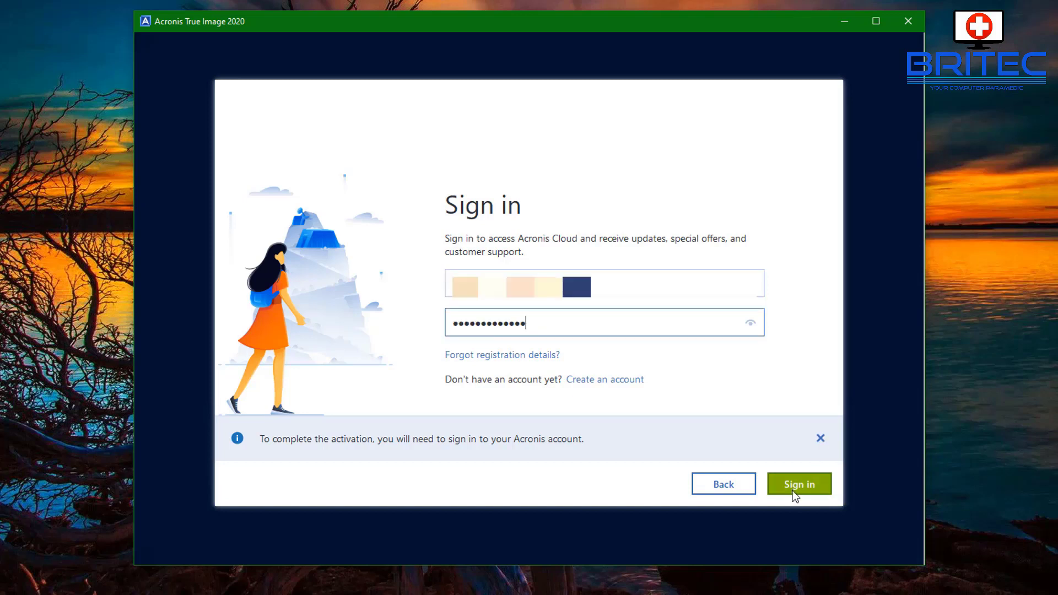
{"action": "left_click", "coordinate": [794, 493]}
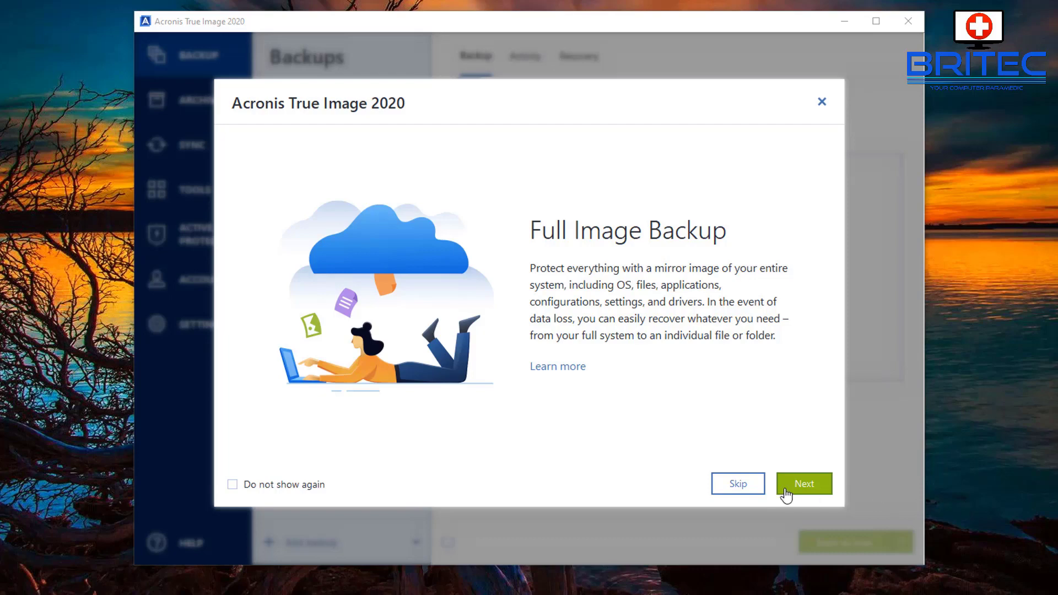
- Page through the Full Image Backup, Active Disk Cloning, Active Protection and Anywhere Access slides, then Get Started
{"action": "left_click", "coordinate": [636, 437]}
{"action": "left_click", "coordinate": [796, 493]}
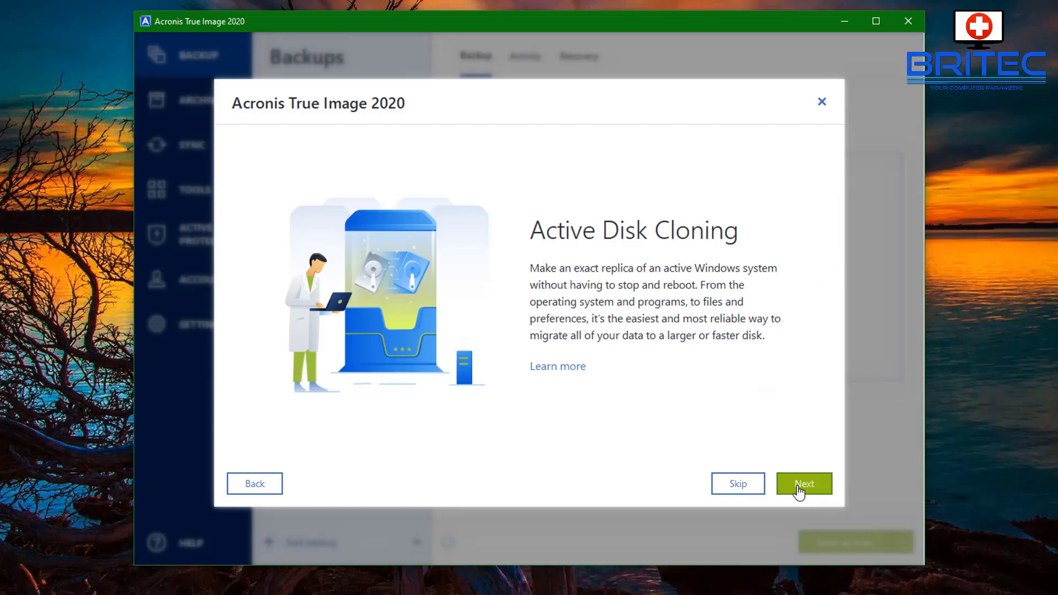
{"action": "left_click", "coordinate": [243, 492]}
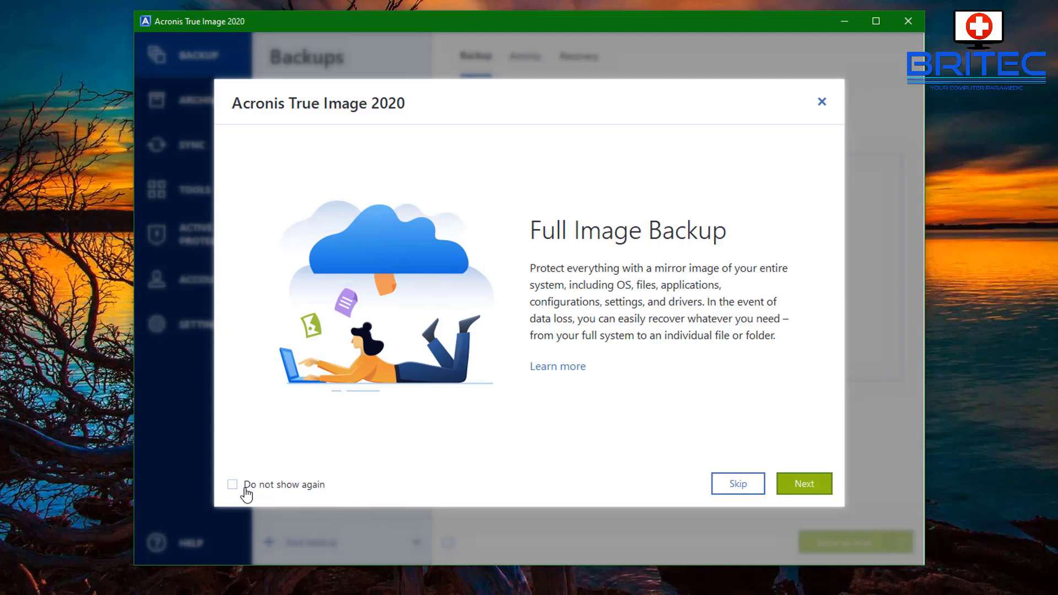
{"action": "left_click", "coordinate": [808, 488]}
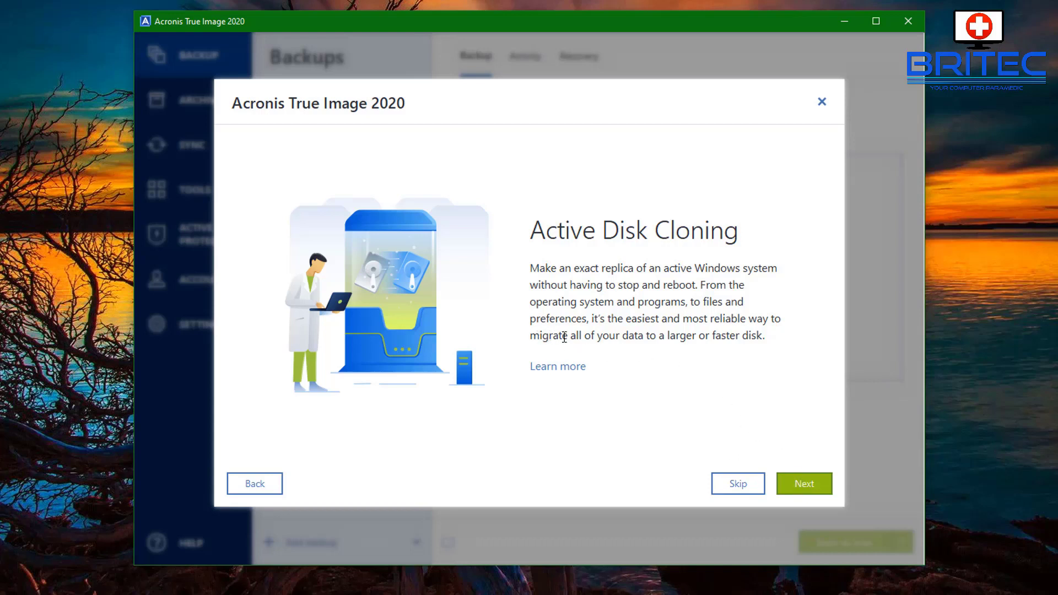
{"action": "left_click", "coordinate": [799, 486]}
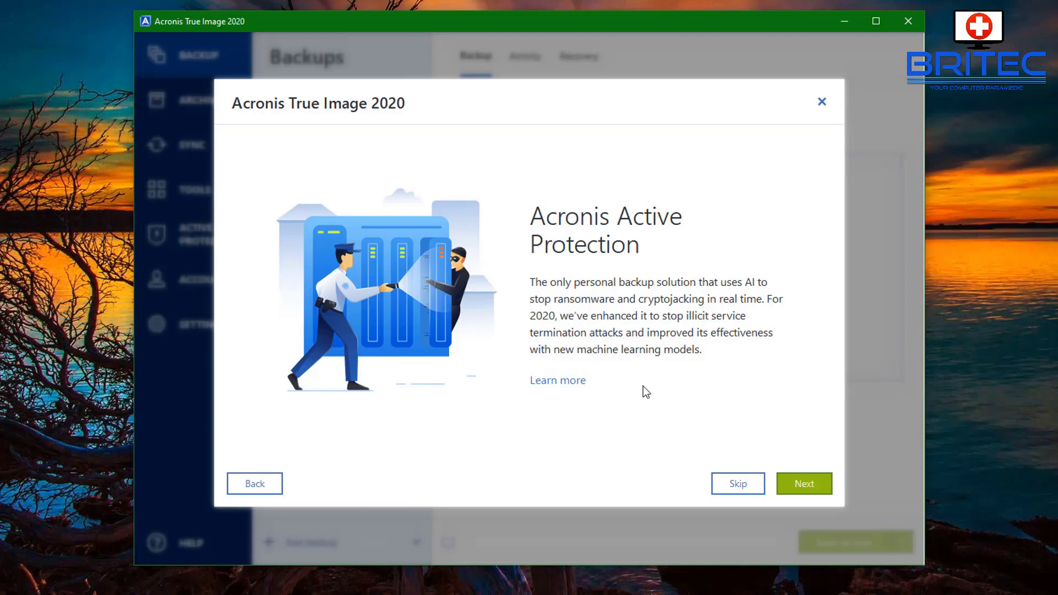
{"action": "left_click", "coordinate": [806, 483]}
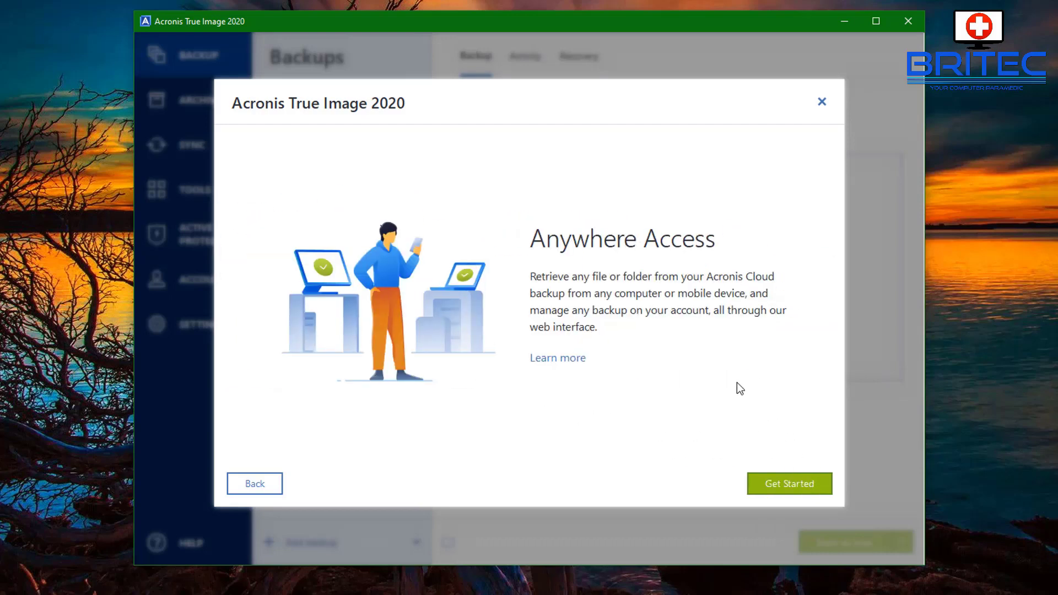
{"action": "left_click", "coordinate": [783, 485]}
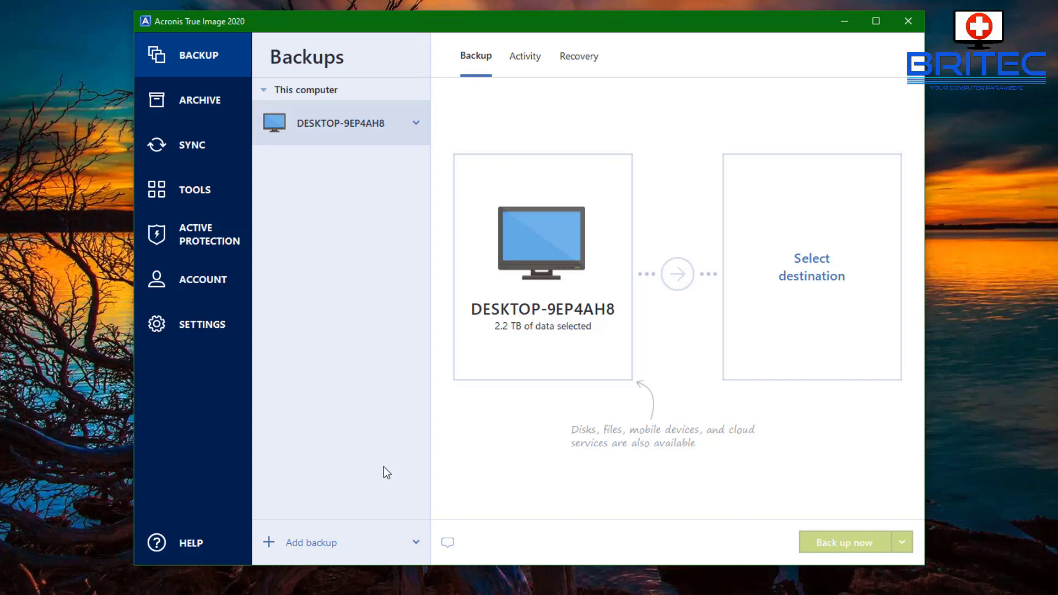
- Check the Activity and Recovery tabs, then list destinations: Acronis Cloud, external drive, custom location
{"action": "left_click", "coordinate": [518, 58]}
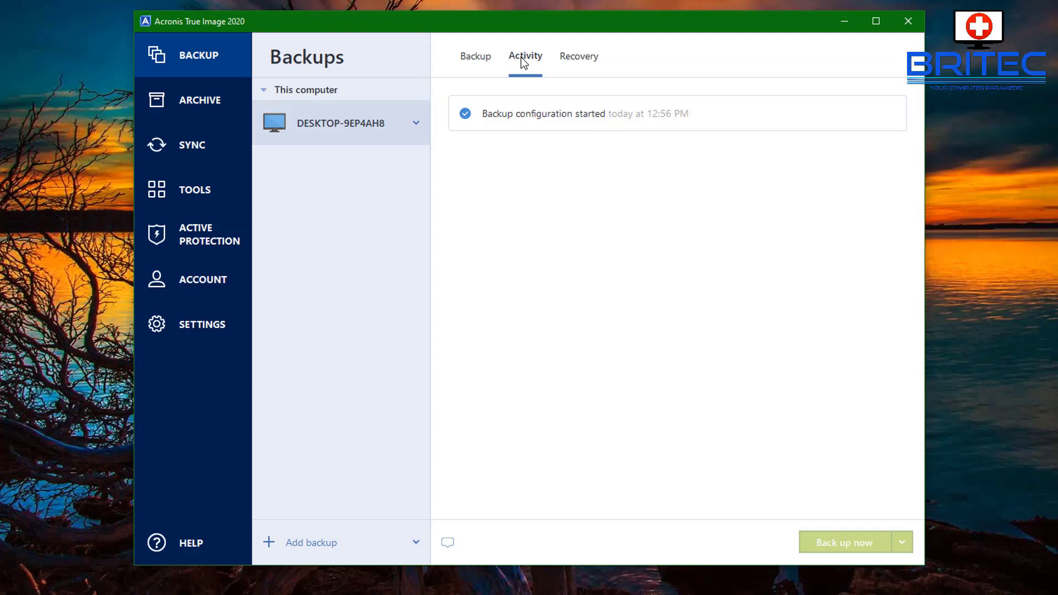
{"action": "left_click", "coordinate": [573, 61]}
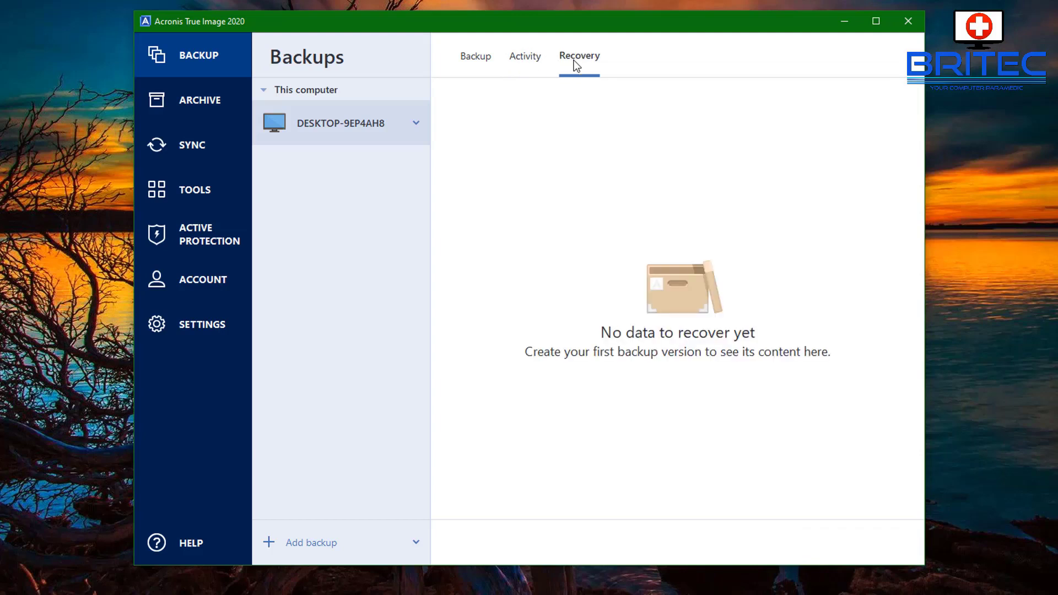
{"action": "left_click", "coordinate": [521, 62]}
{"action": "left_click", "coordinate": [475, 56]}
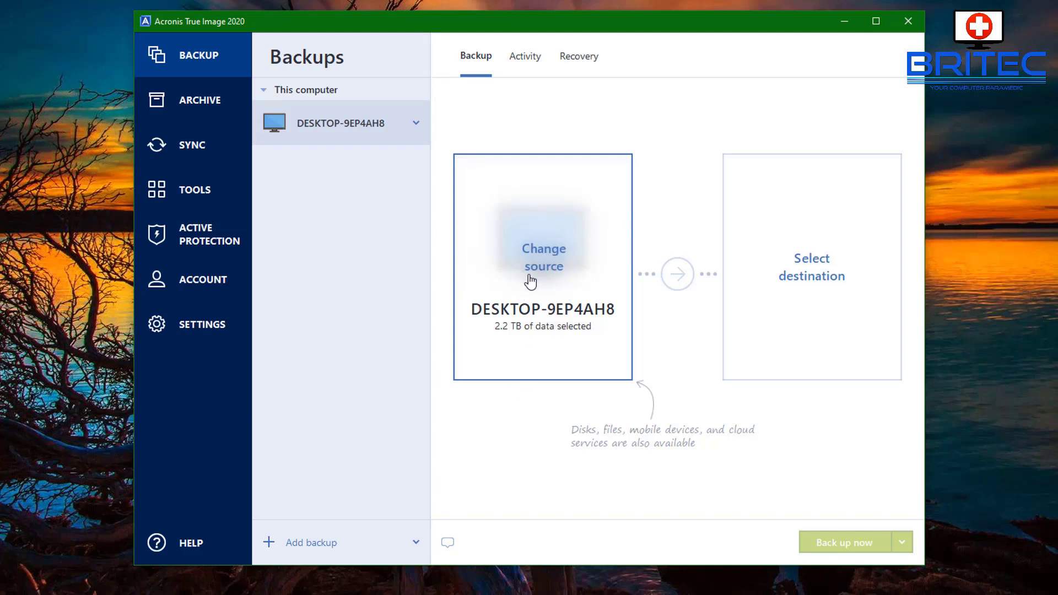
{"action": "left_click", "coordinate": [792, 279]}
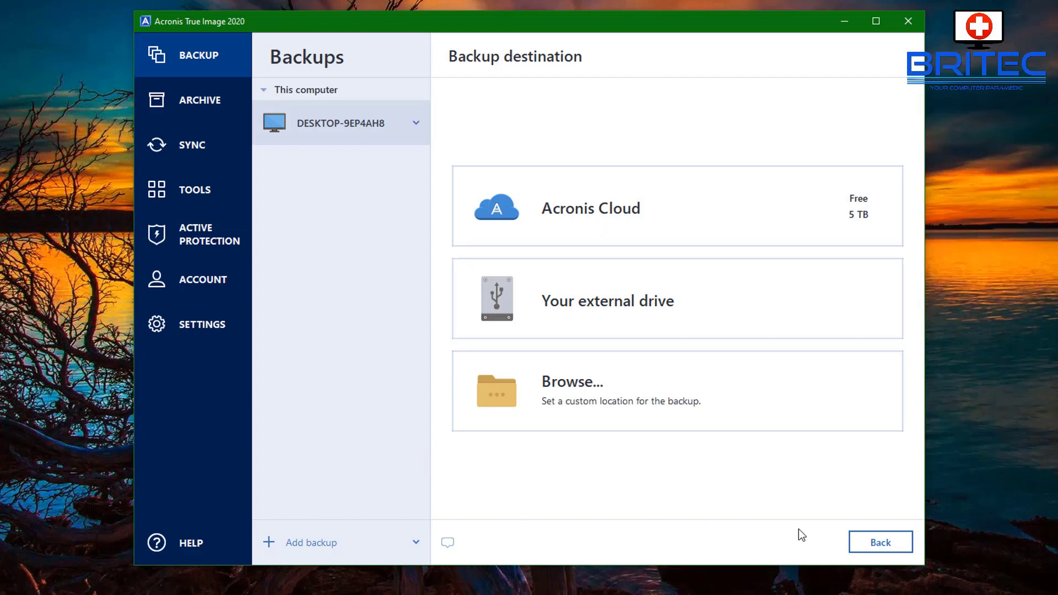
- Back out of destination selection and look over the Add backup options, keeping the current configuration
{"action": "left_click", "coordinate": [869, 543]}
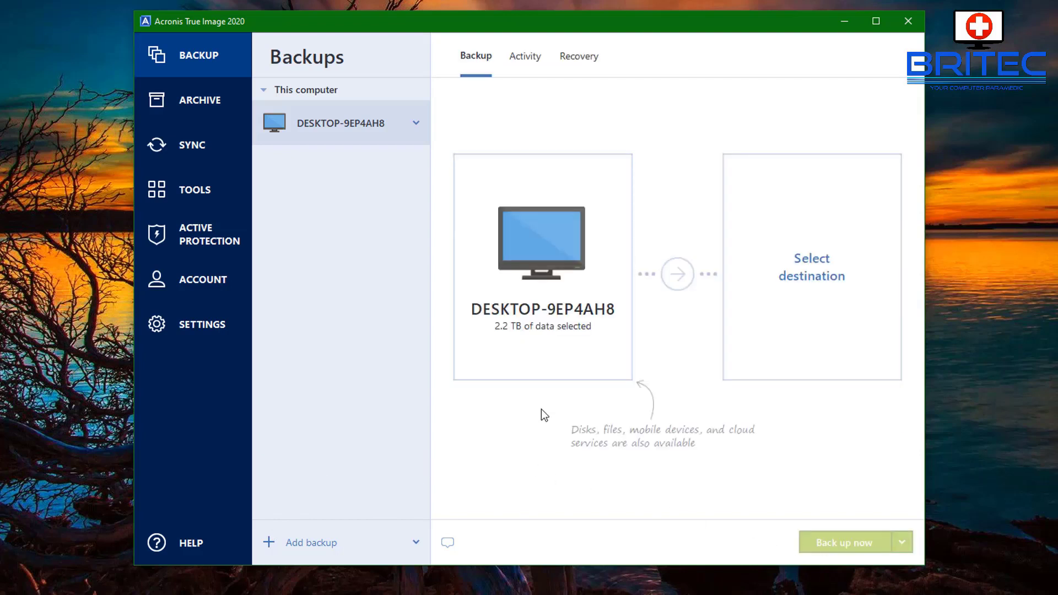
{"action": "left_click", "coordinate": [416, 542]}
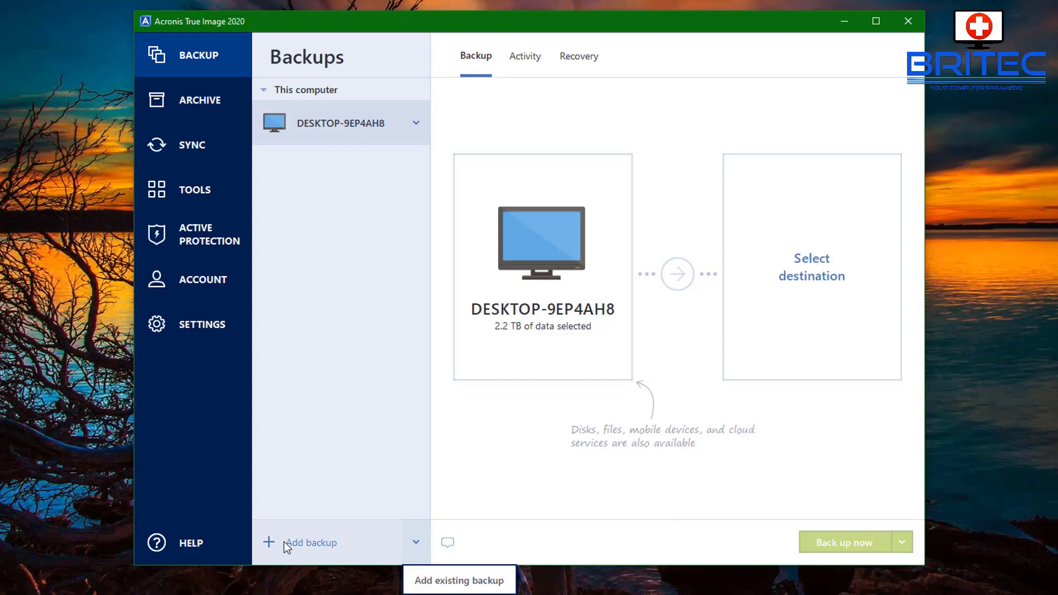
{"action": "left_click", "coordinate": [288, 504]}
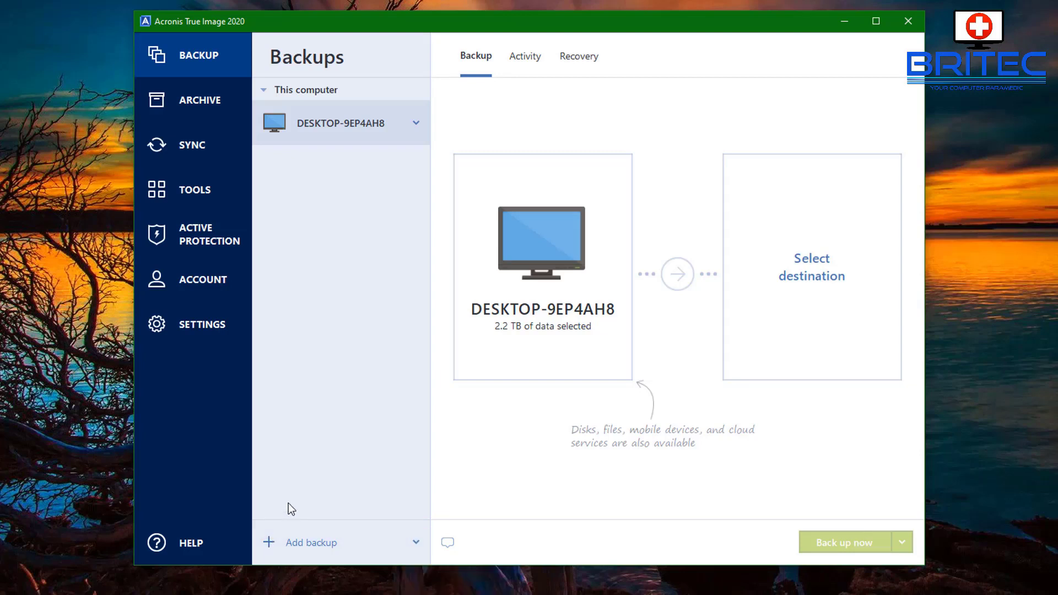
{"action": "left_click", "coordinate": [268, 542]}
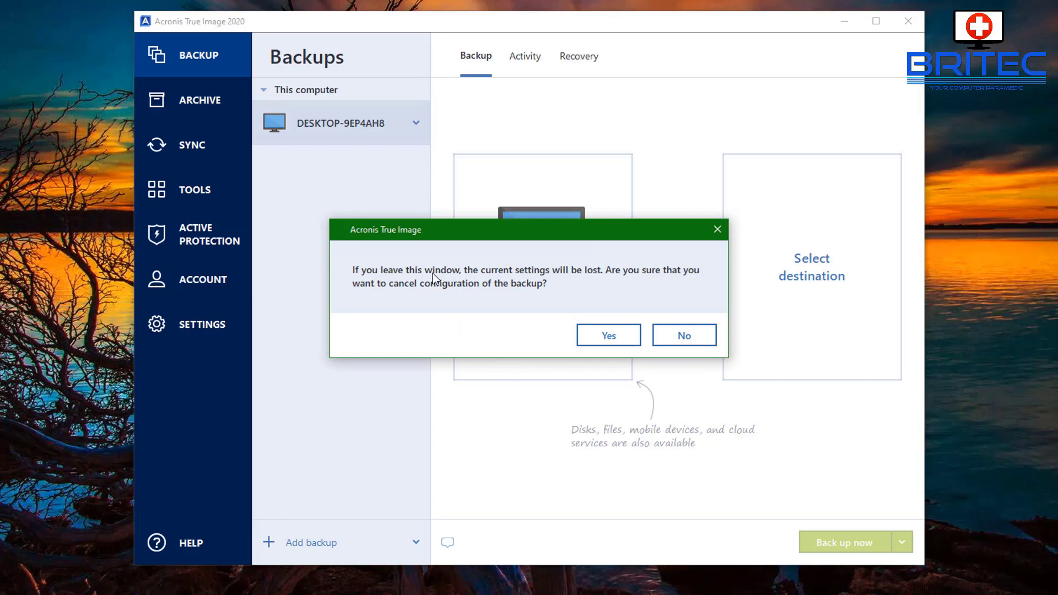
{"action": "left_click", "coordinate": [683, 335]}
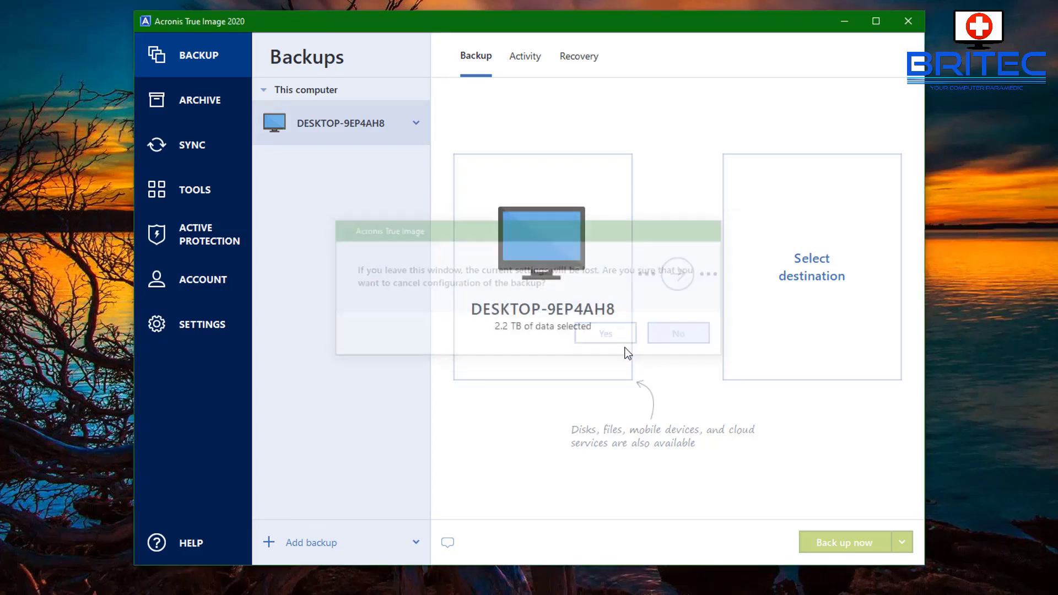
- Review the DESKTOP-9EP4AH8 backup's options menu, then switch to the Archive section
{"action": "left_click", "coordinate": [415, 127]}
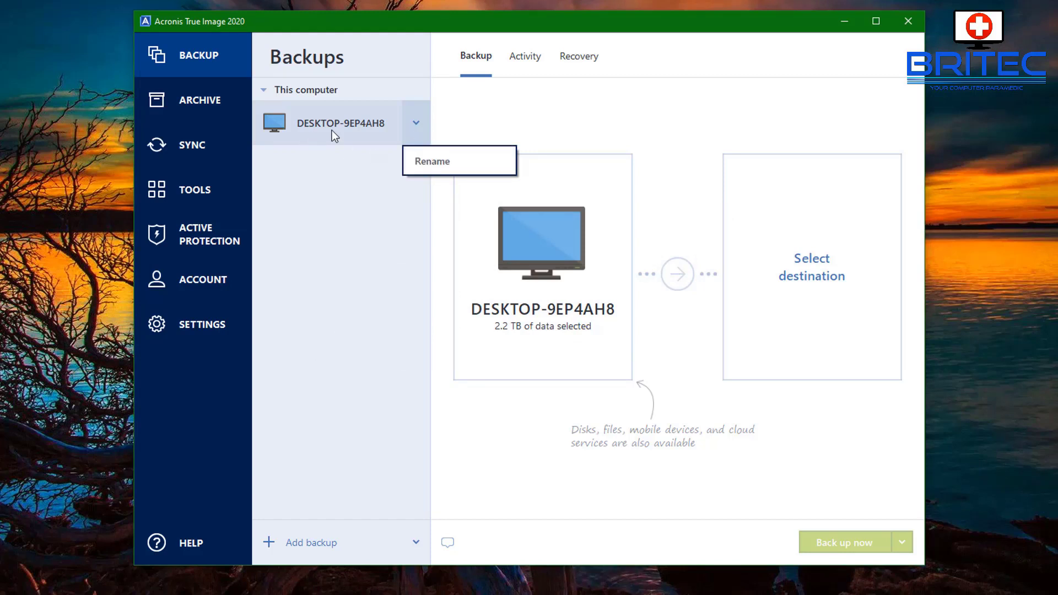
{"action": "left_click", "coordinate": [322, 213]}
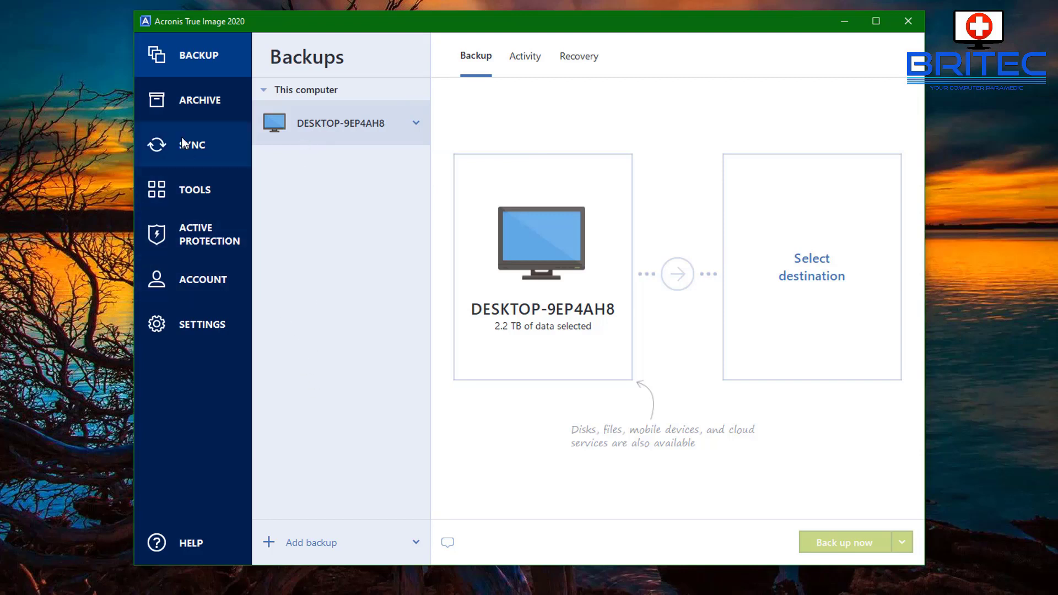
{"action": "left_click", "coordinate": [201, 103]}
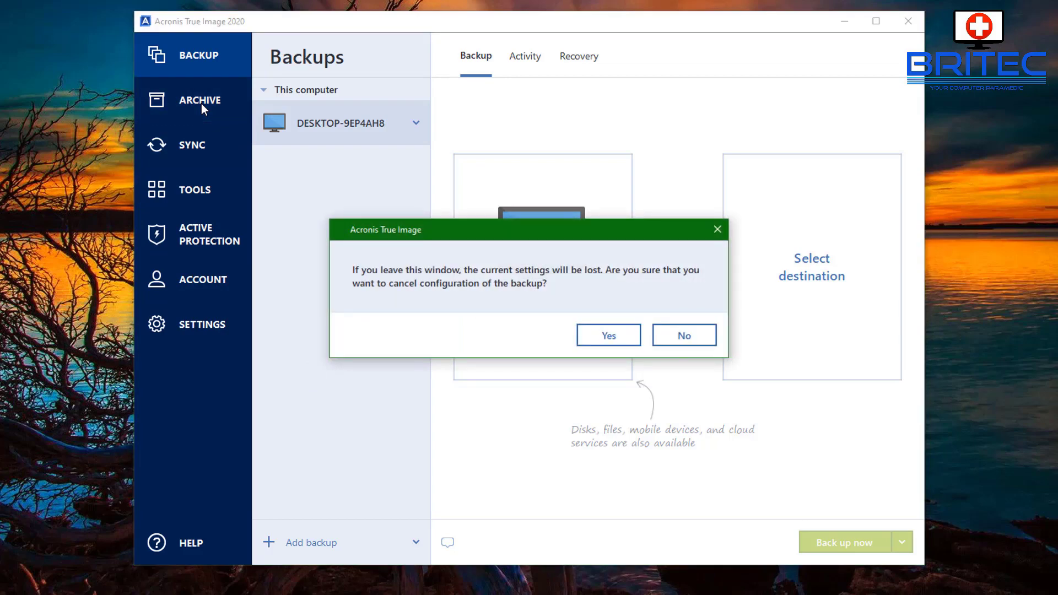
- Discard the backup setup, read the archiving, encryption and data center slides, then open Sync
{"action": "left_click", "coordinate": [606, 335]}
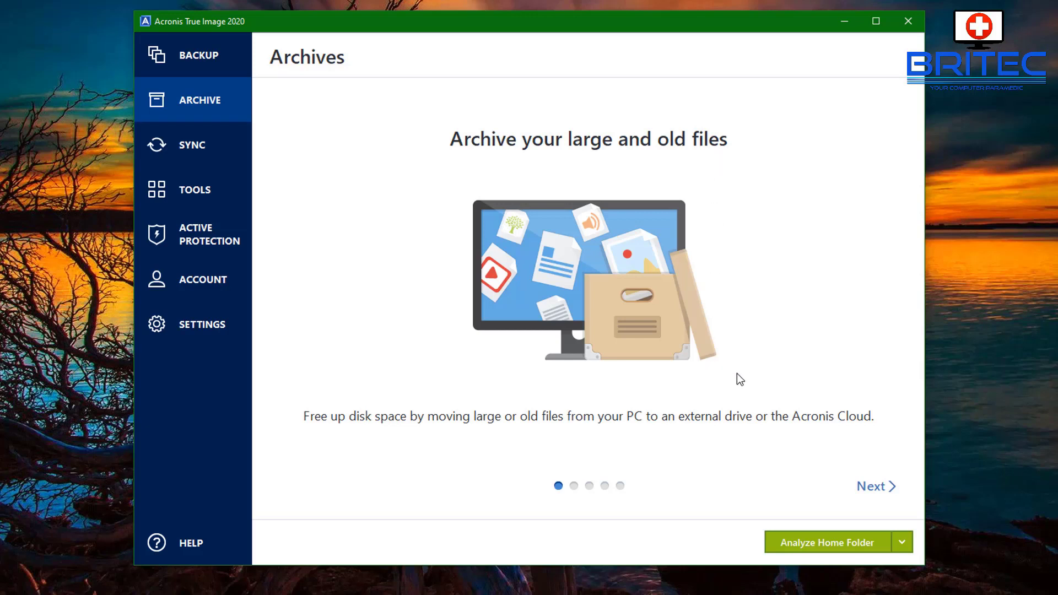
{"action": "left_click", "coordinate": [873, 487]}
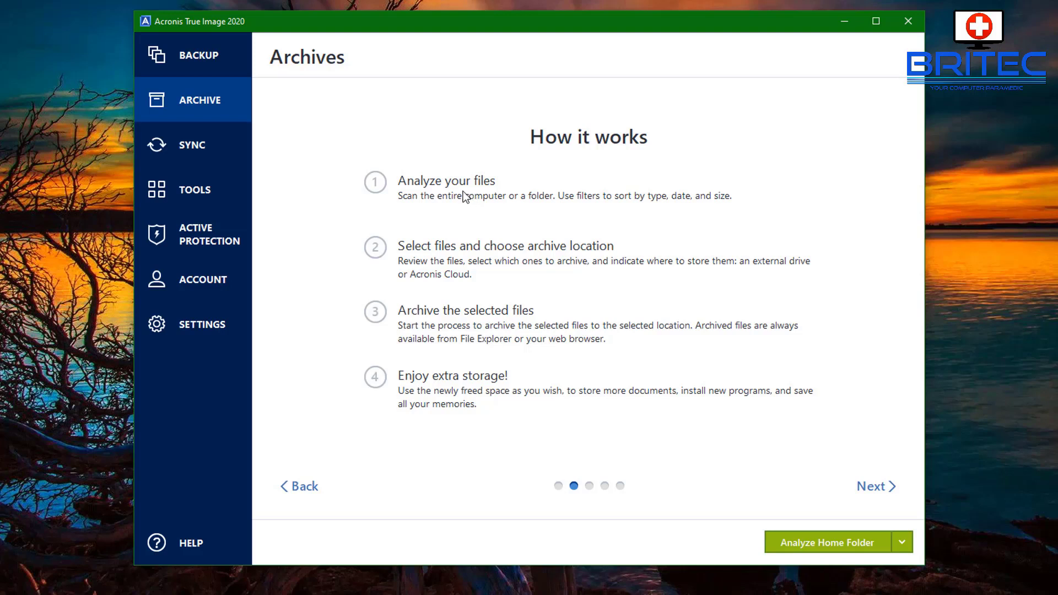
{"action": "left_click", "coordinate": [880, 486]}
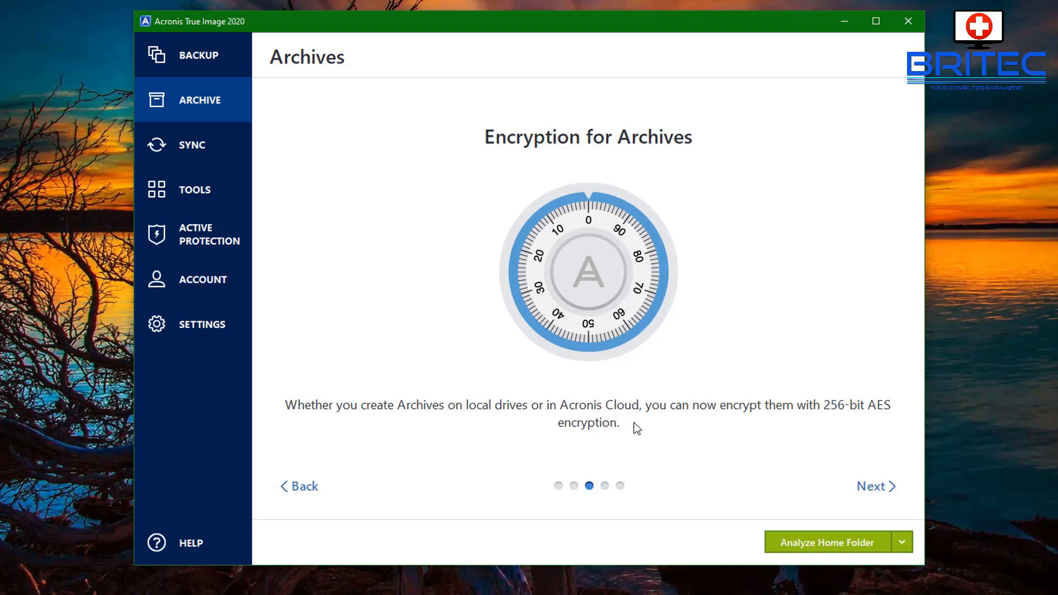
{"action": "left_click", "coordinate": [888, 487]}
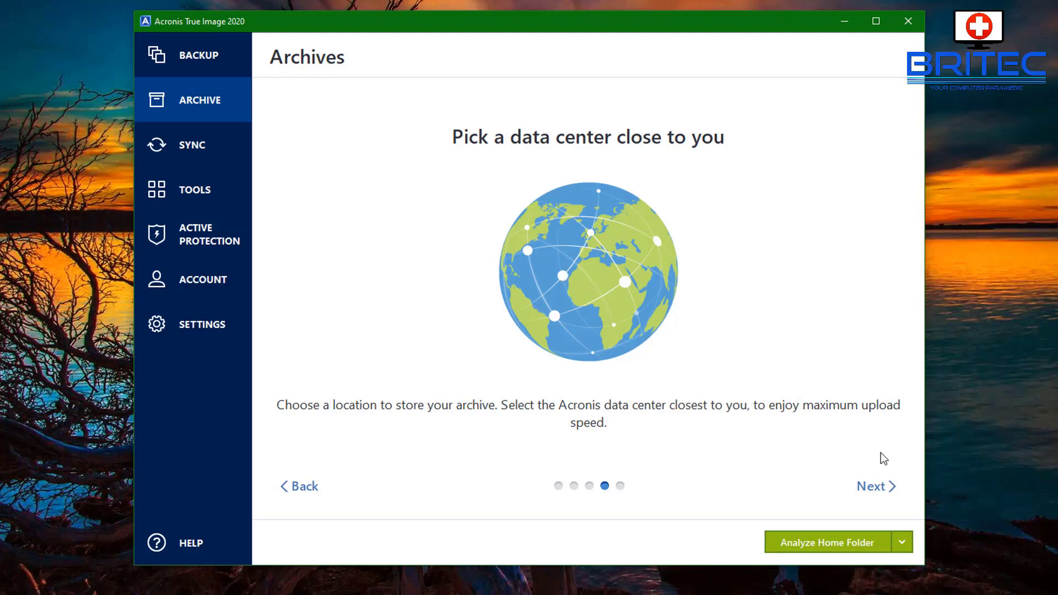
{"action": "left_click", "coordinate": [886, 488]}
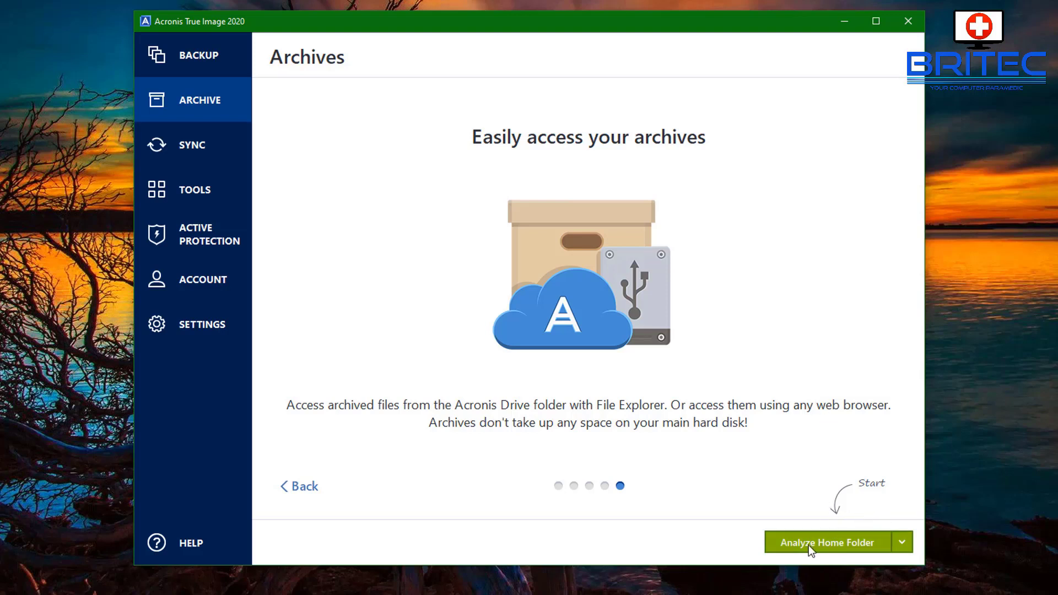
{"action": "left_click", "coordinate": [190, 155]}
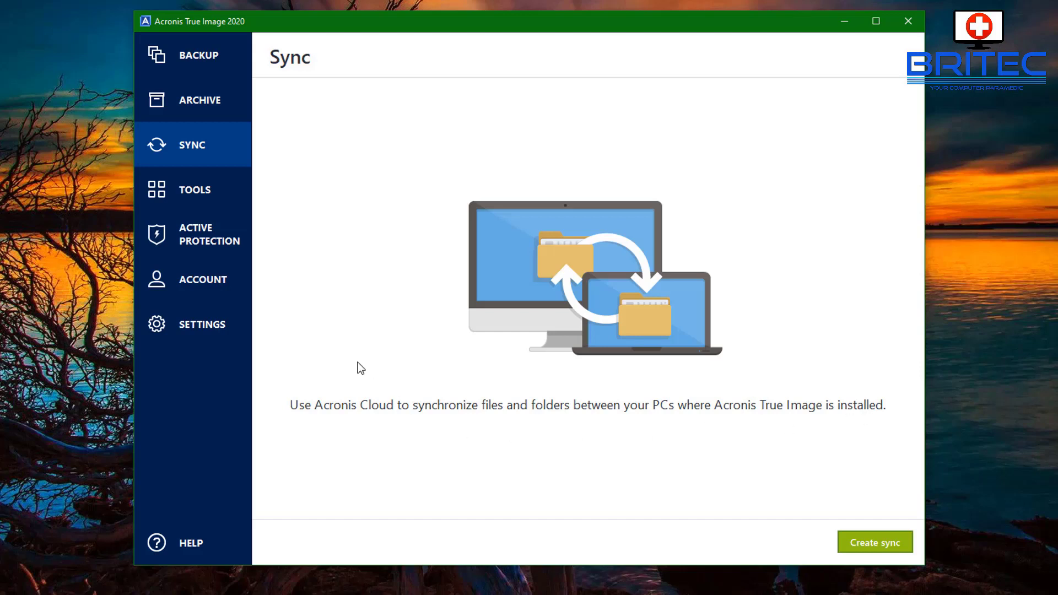
- Open Tools and read the info descriptions on all six tool cards, from Clone Disk to System Clean-up
{"action": "left_click", "coordinate": [184, 197]}
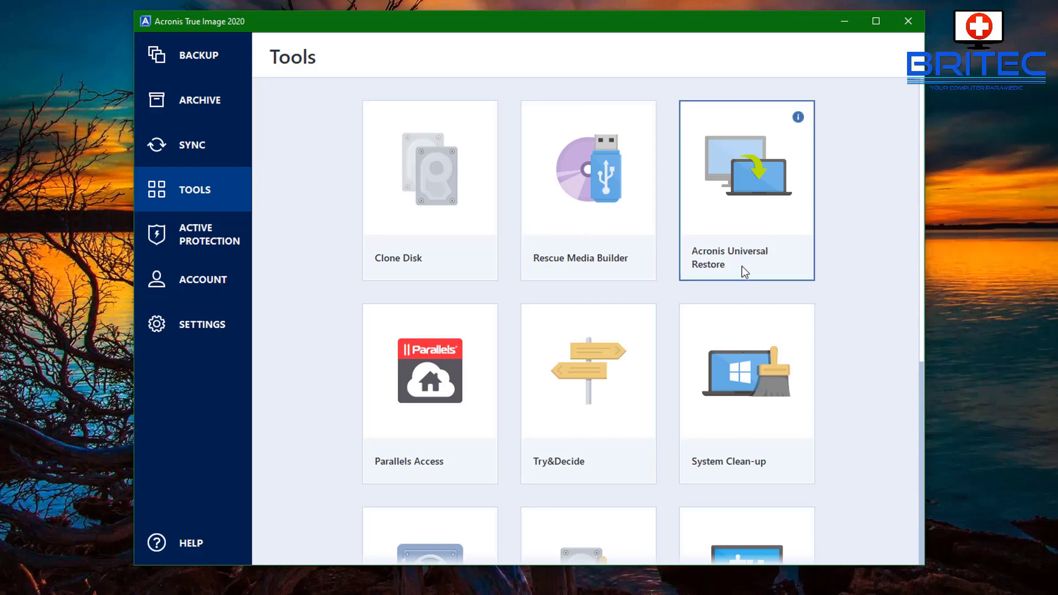
{"action": "mouse_move", "coordinate": [798, 117]}
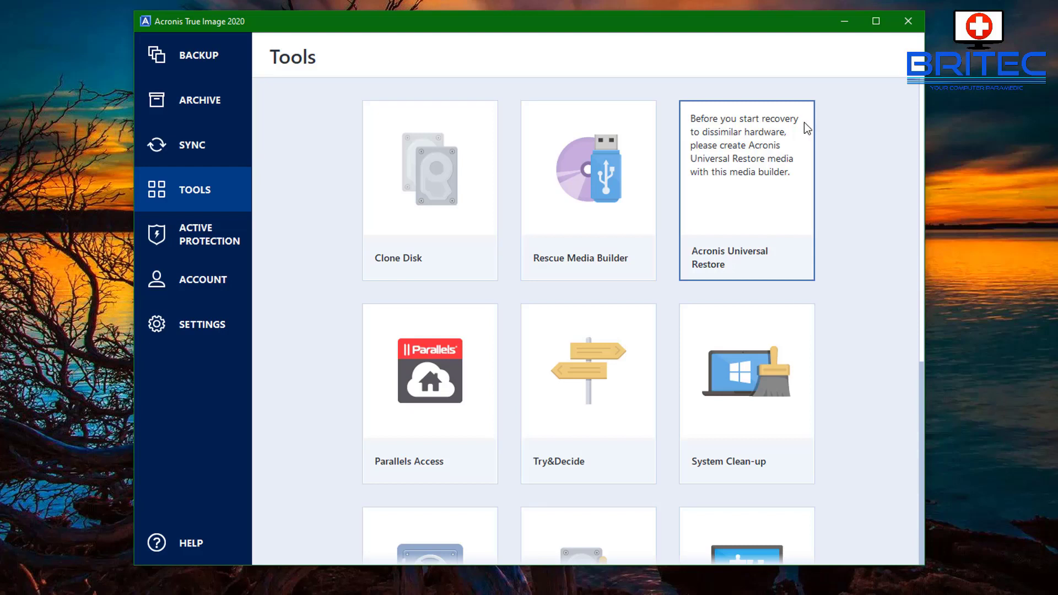
{"action": "mouse_move", "coordinate": [638, 118]}
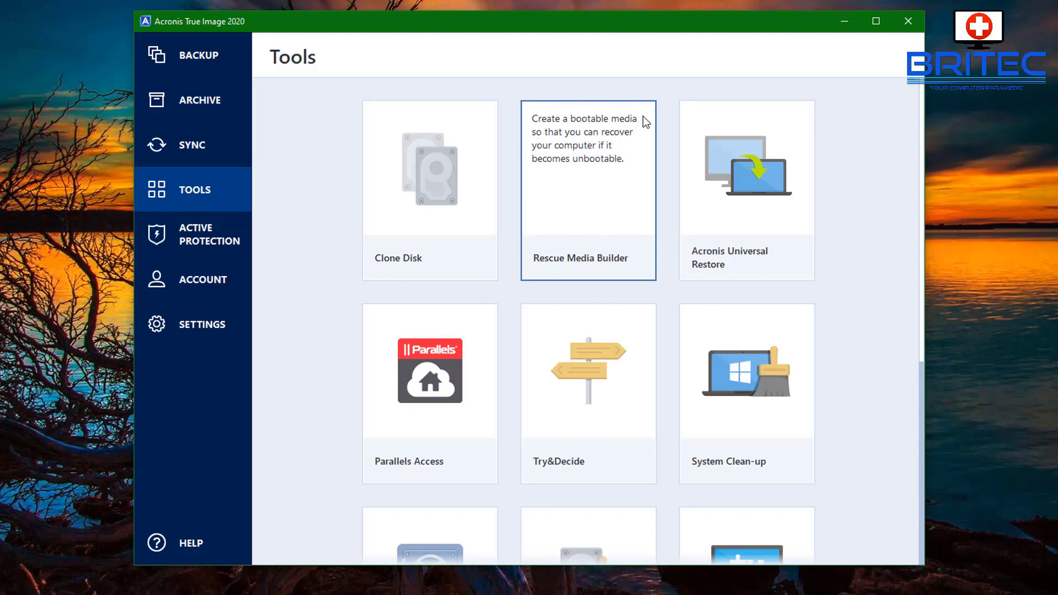
{"action": "mouse_move", "coordinate": [484, 123]}
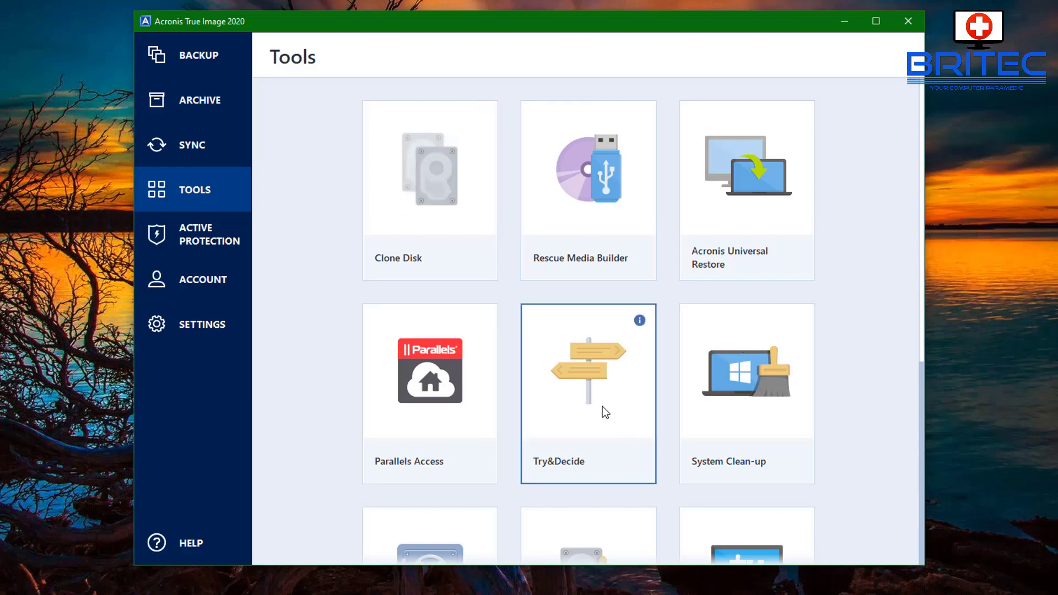
{"action": "mouse_move", "coordinate": [482, 321]}
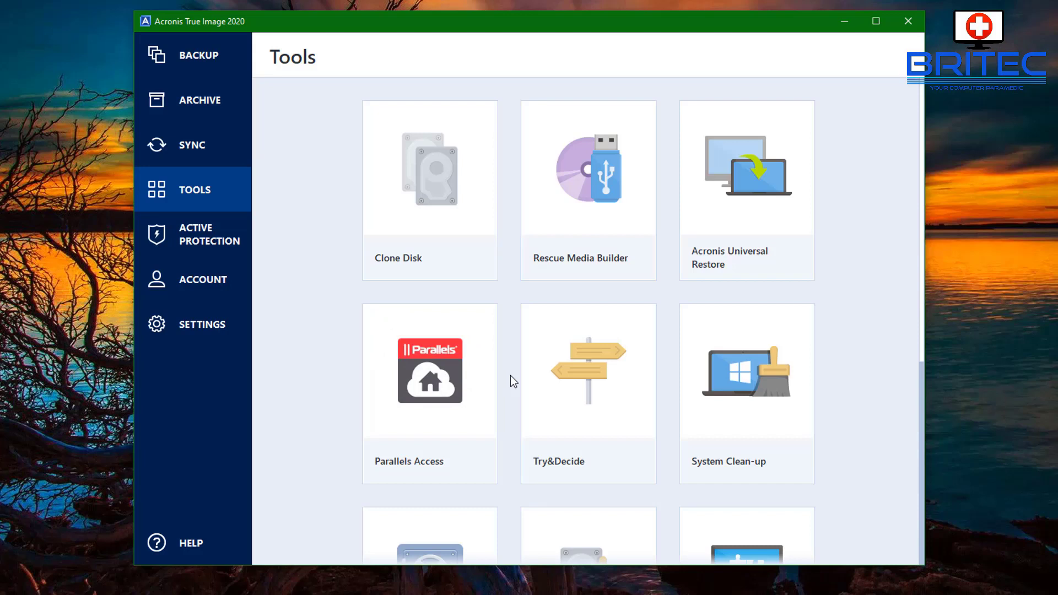
{"action": "mouse_move", "coordinate": [644, 328]}
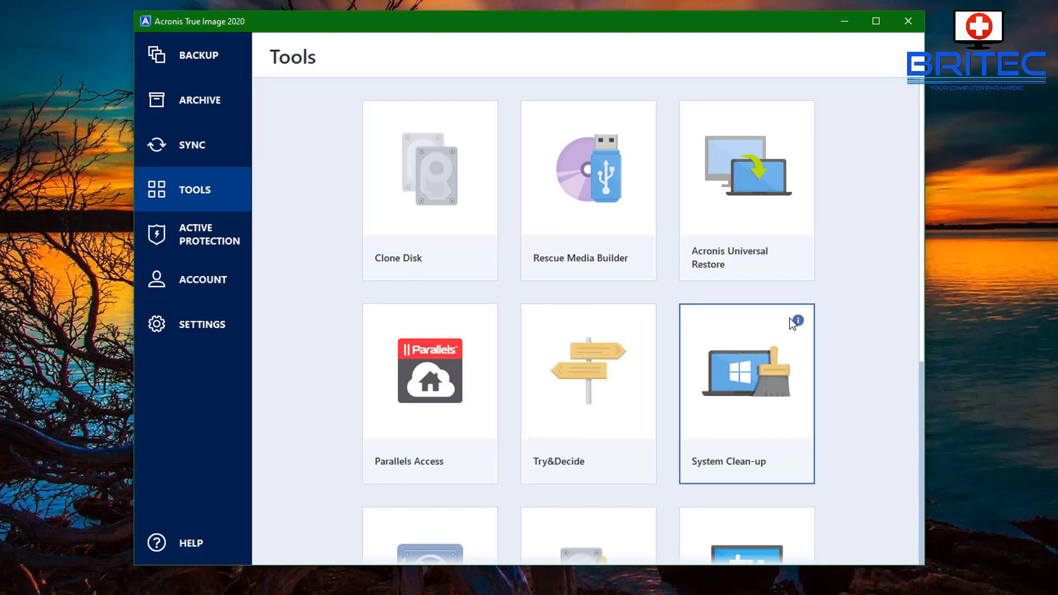
{"action": "mouse_move", "coordinate": [803, 324]}
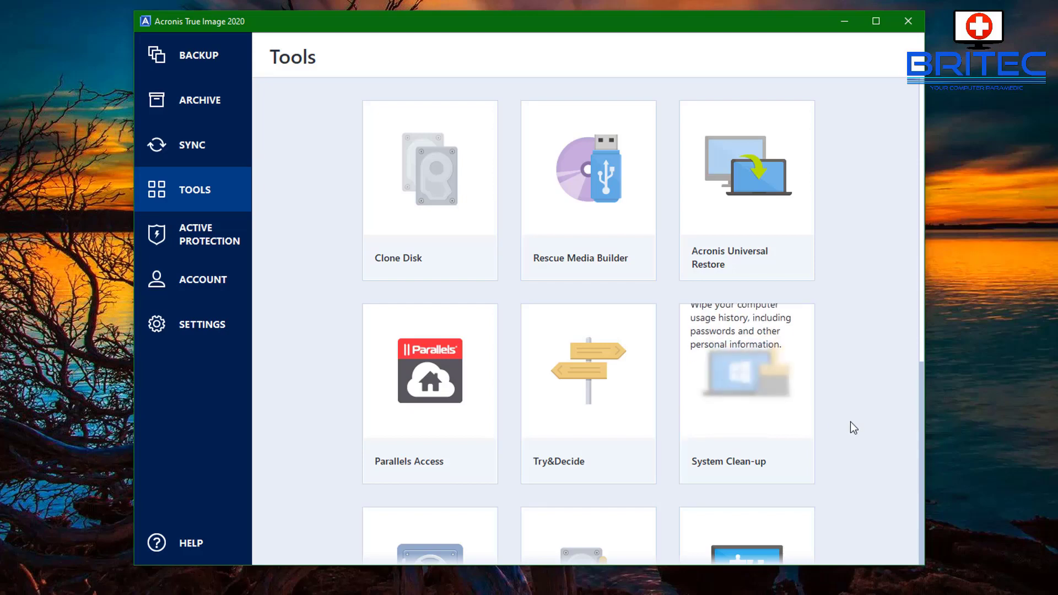
{"action": "scroll", "coordinate": [851, 422], "scroll_direction": "down", "scroll_amount": 2}
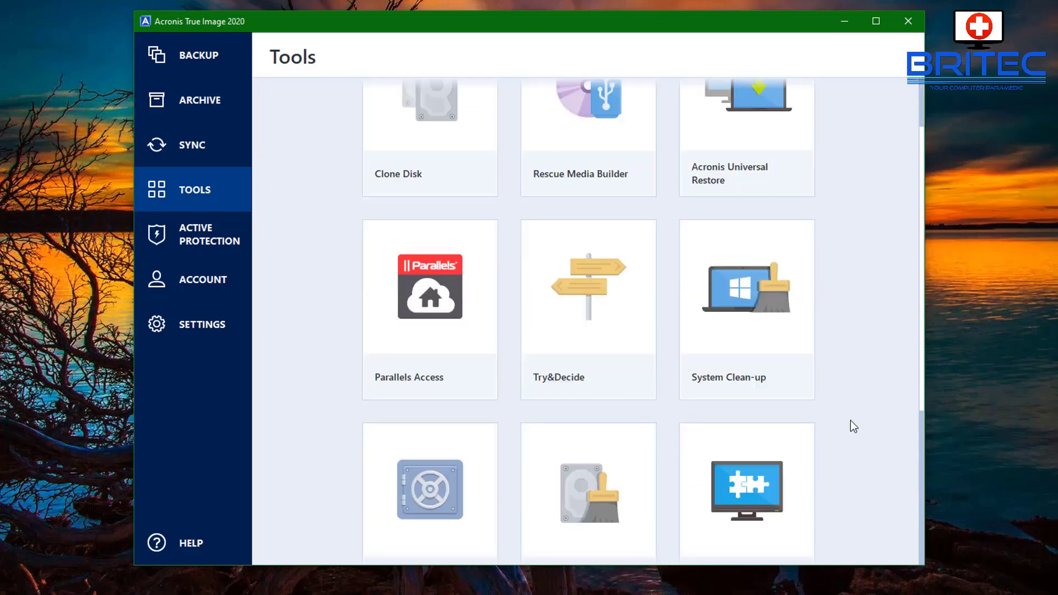
{"action": "scroll", "coordinate": [850, 420], "scroll_direction": "down", "scroll_amount": 2}
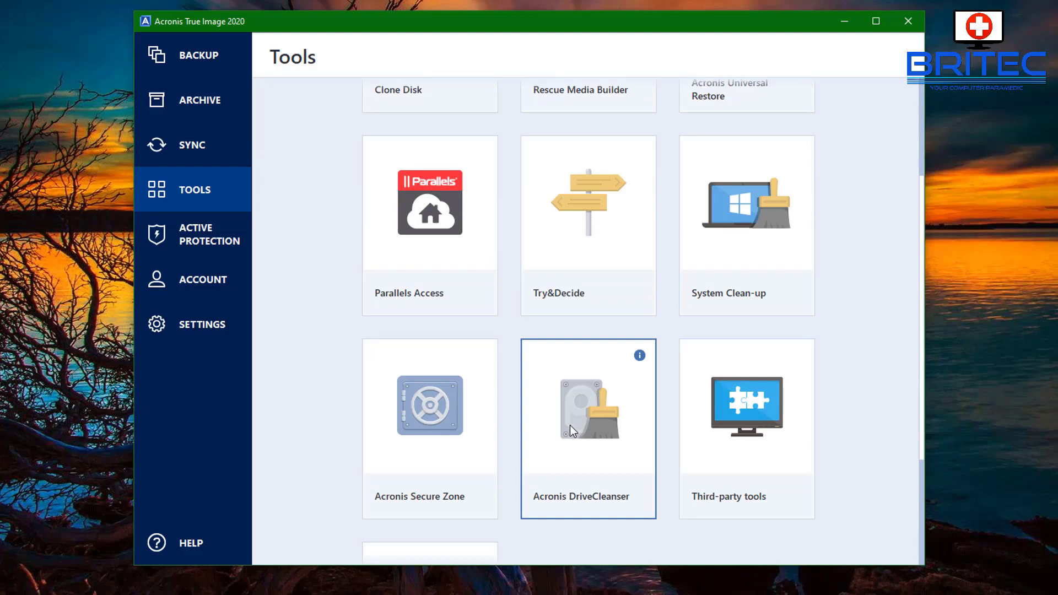
{"action": "mouse_move", "coordinate": [483, 356]}
{"action": "mouse_move", "coordinate": [644, 355]}
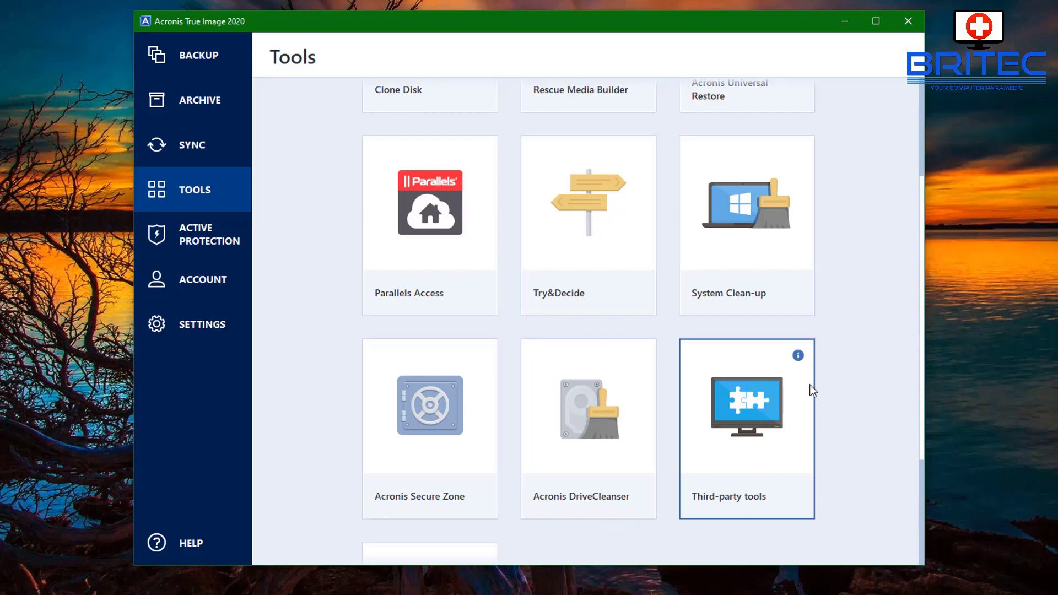
{"action": "mouse_move", "coordinate": [798, 356]}
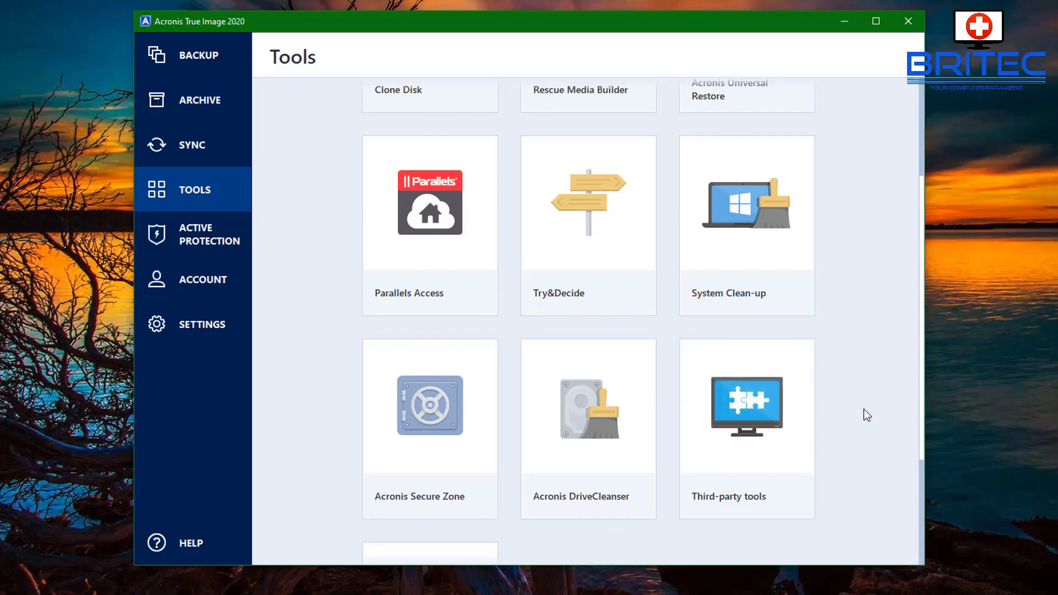
{"action": "scroll", "coordinate": [865, 412], "scroll_direction": "down", "scroll_amount": 3}
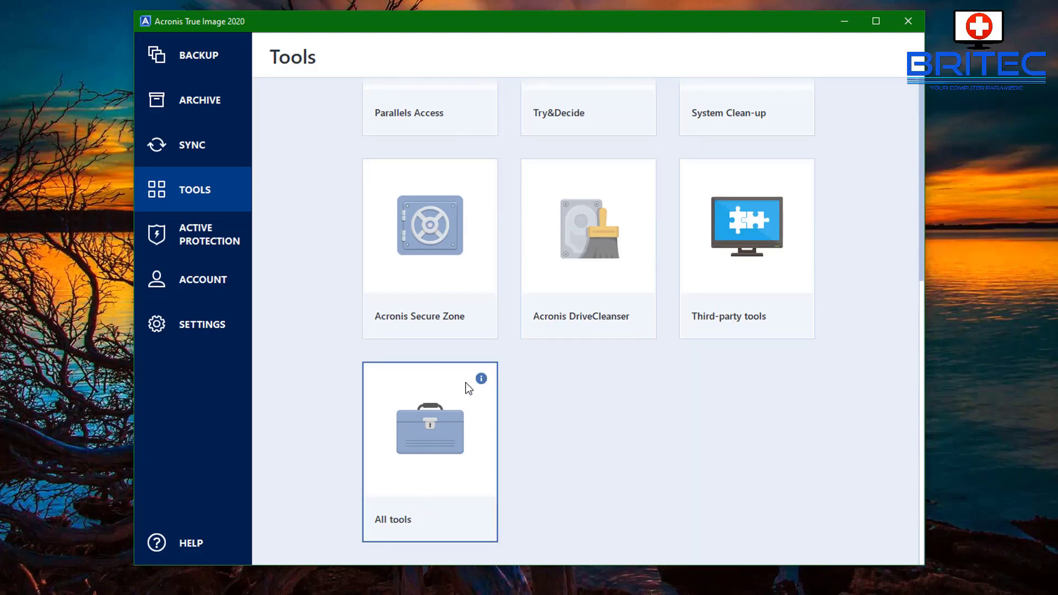
{"action": "mouse_move", "coordinate": [482, 379]}
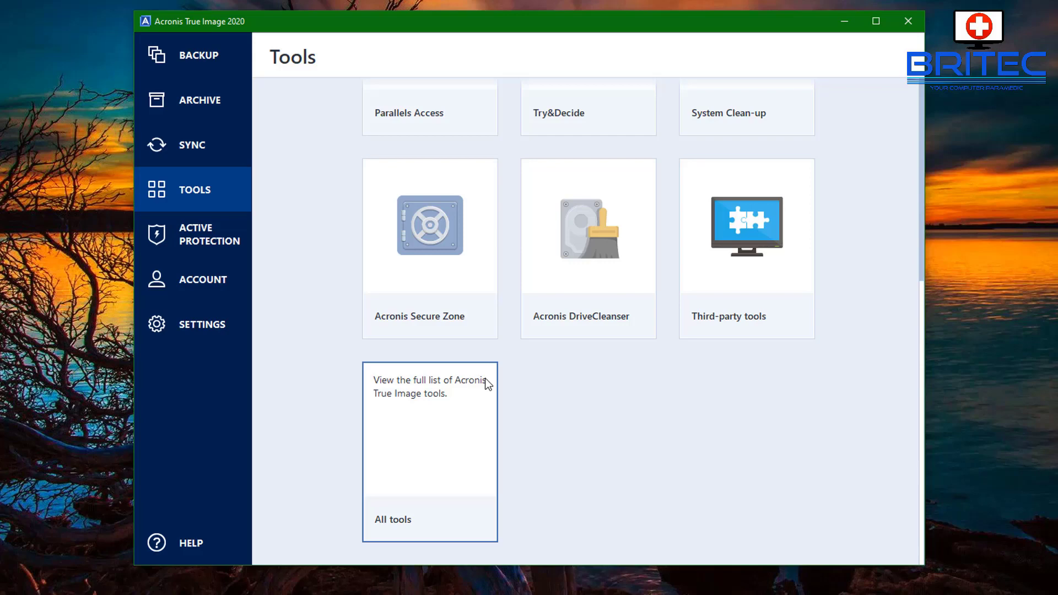
{"action": "left_click", "coordinate": [450, 465]}
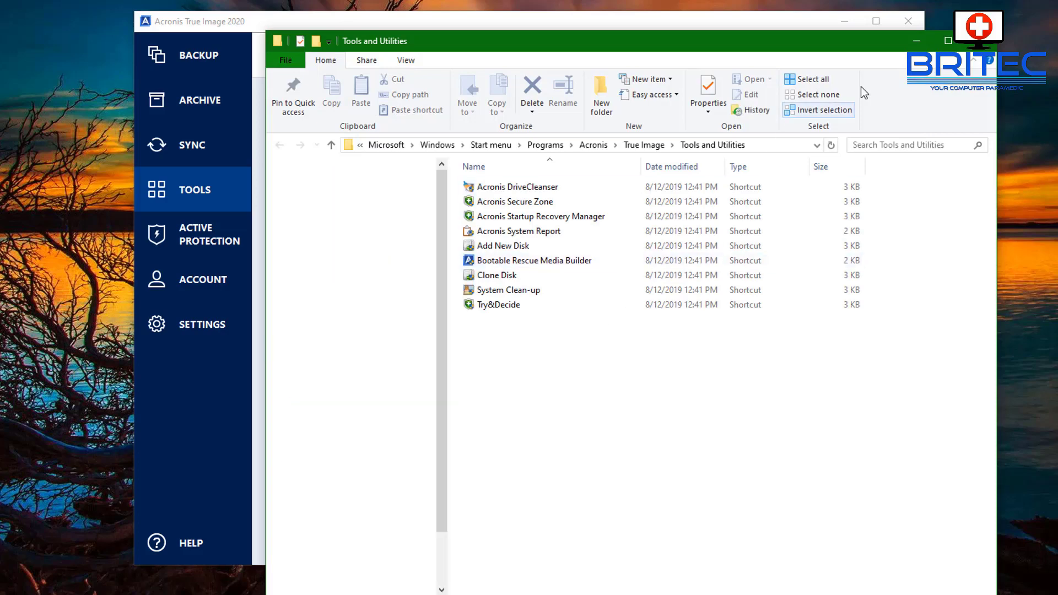
{"action": "left_click_drag", "start_coordinate": [724, 44], "coordinate": [631, 19]}
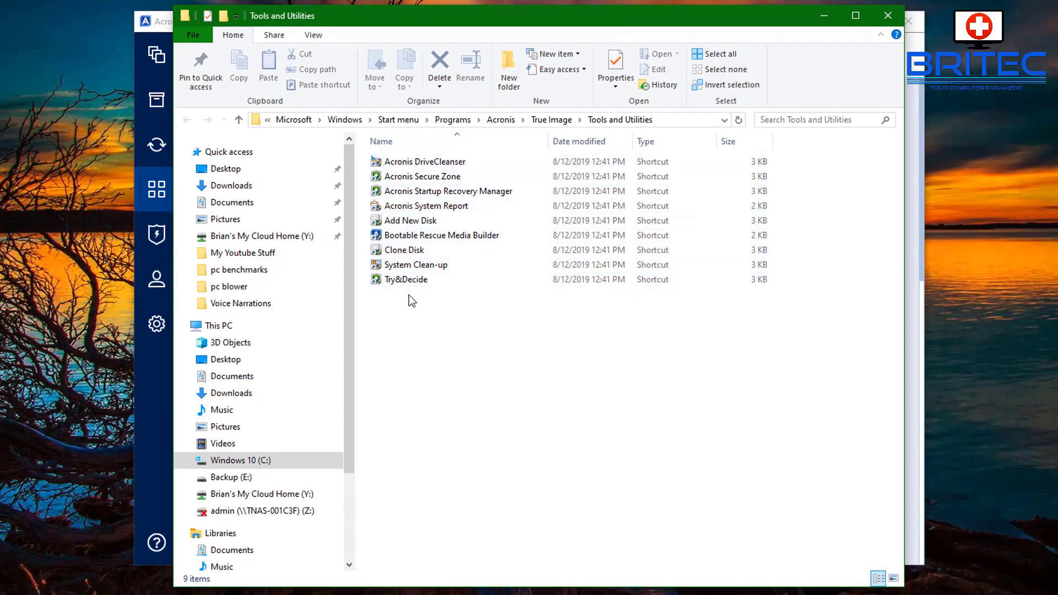
{"action": "left_click", "coordinate": [889, 19]}
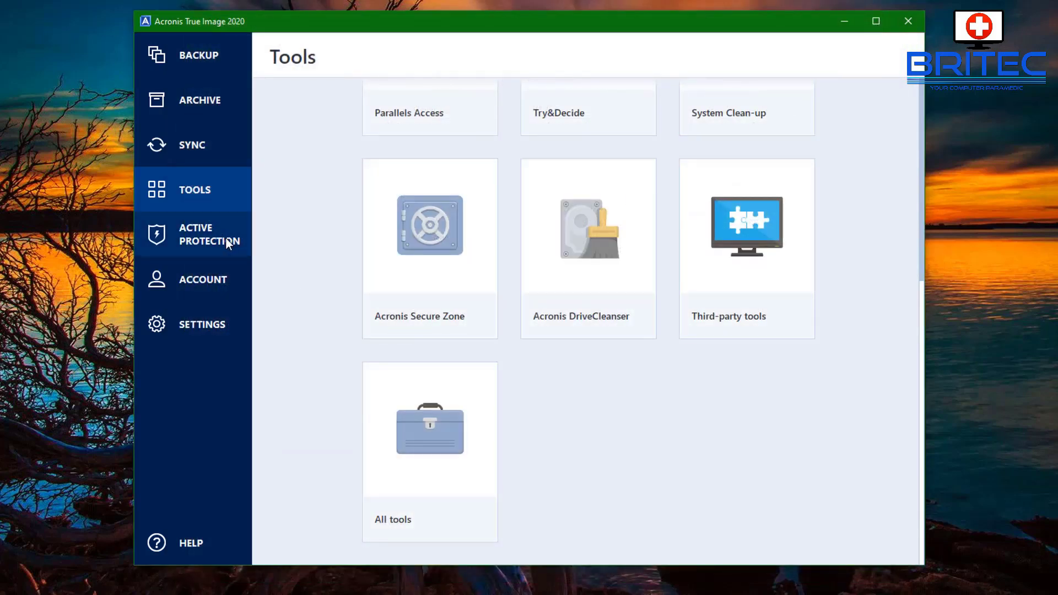
- On Active Protection, check the Activity log and Manage processes list, then open its Settings
{"action": "left_click", "coordinate": [213, 244]}
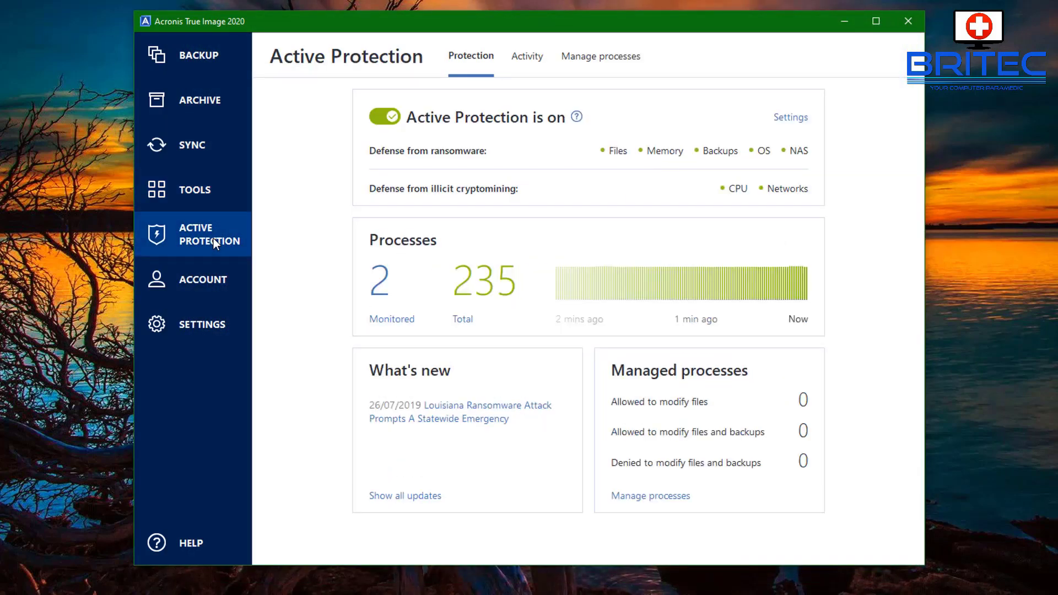
{"action": "left_click", "coordinate": [528, 58]}
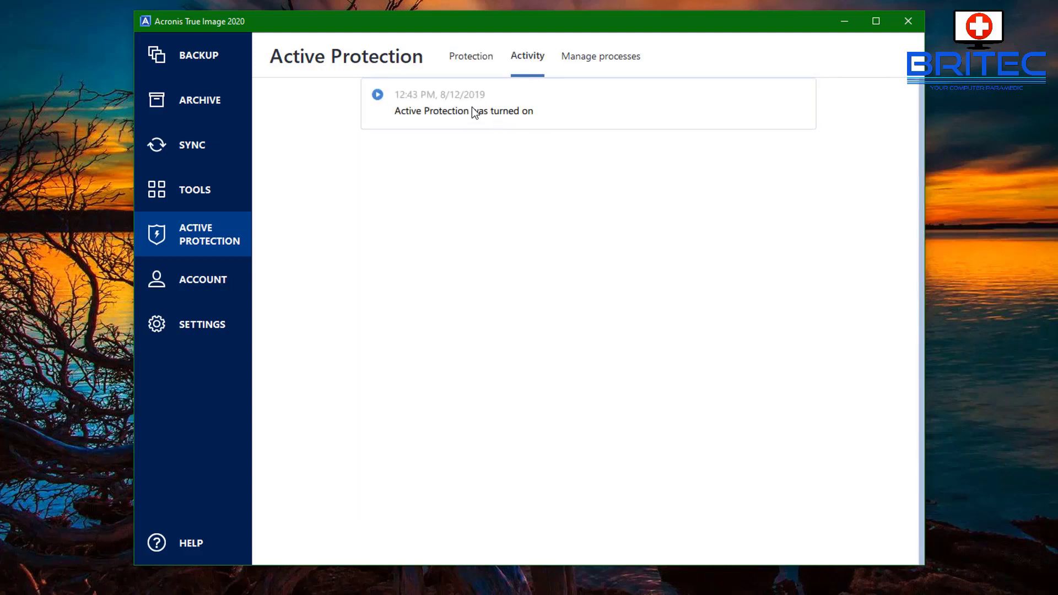
{"action": "left_click", "coordinate": [584, 60]}
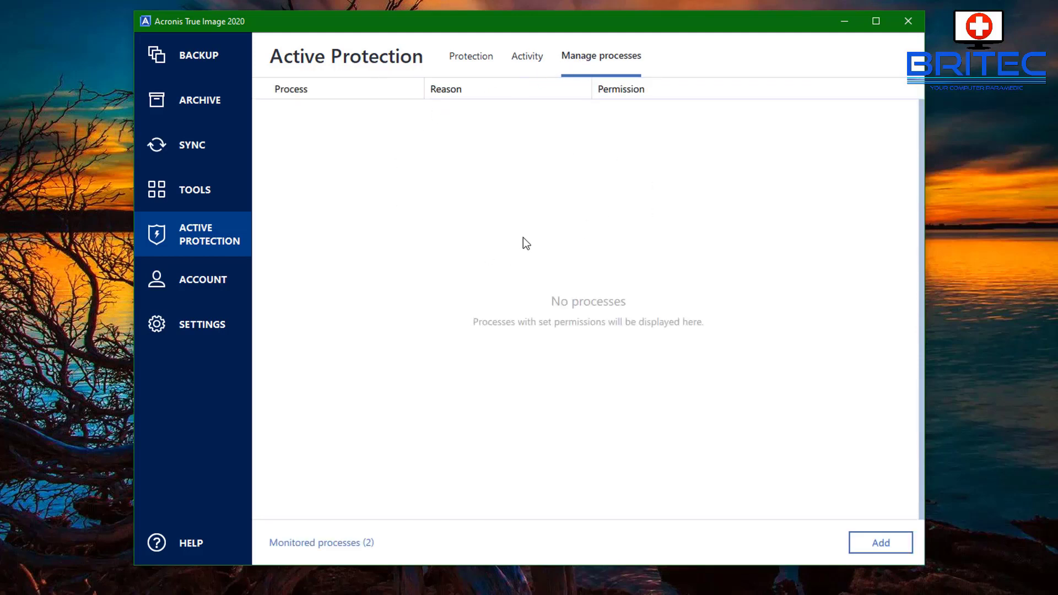
{"action": "left_click", "coordinate": [472, 57]}
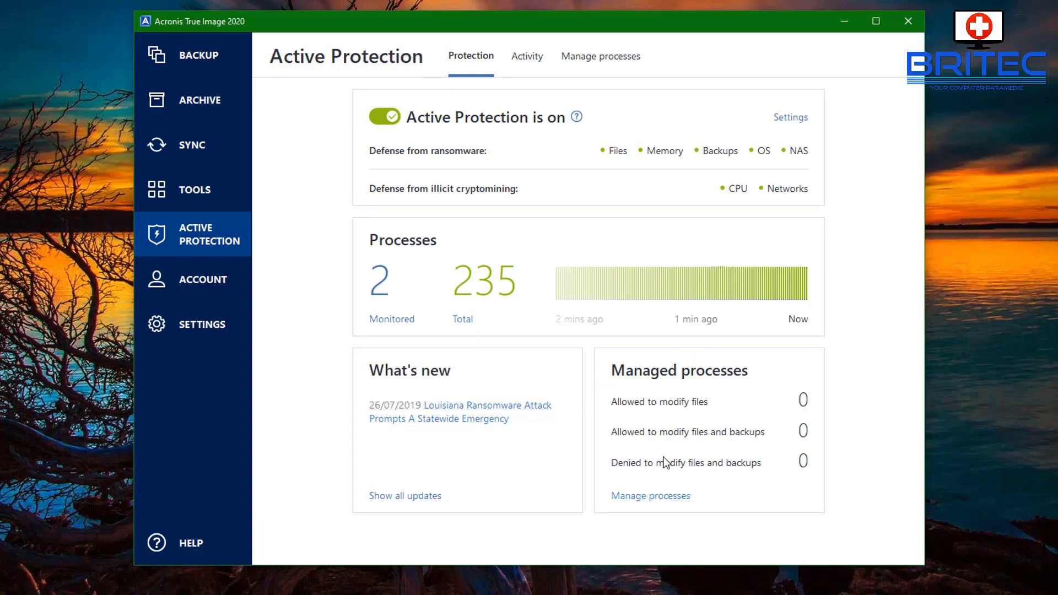
{"action": "left_click", "coordinate": [790, 118]}
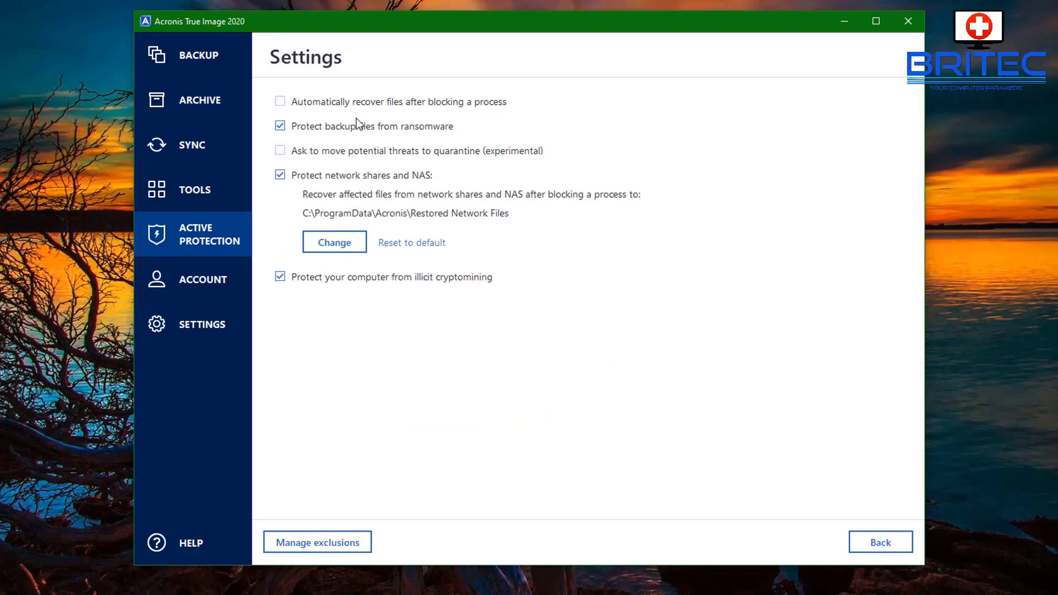
{"action": "left_click", "coordinate": [281, 102]}
{"action": "left_click", "coordinate": [281, 102]}
{"action": "left_click", "coordinate": [322, 543]}
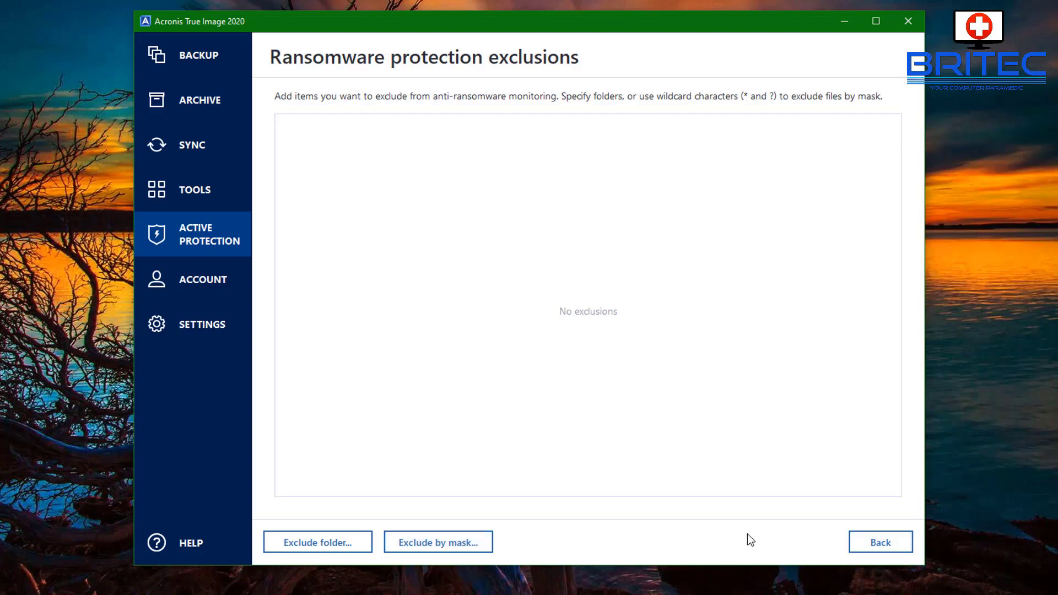
{"action": "left_click", "coordinate": [874, 546]}
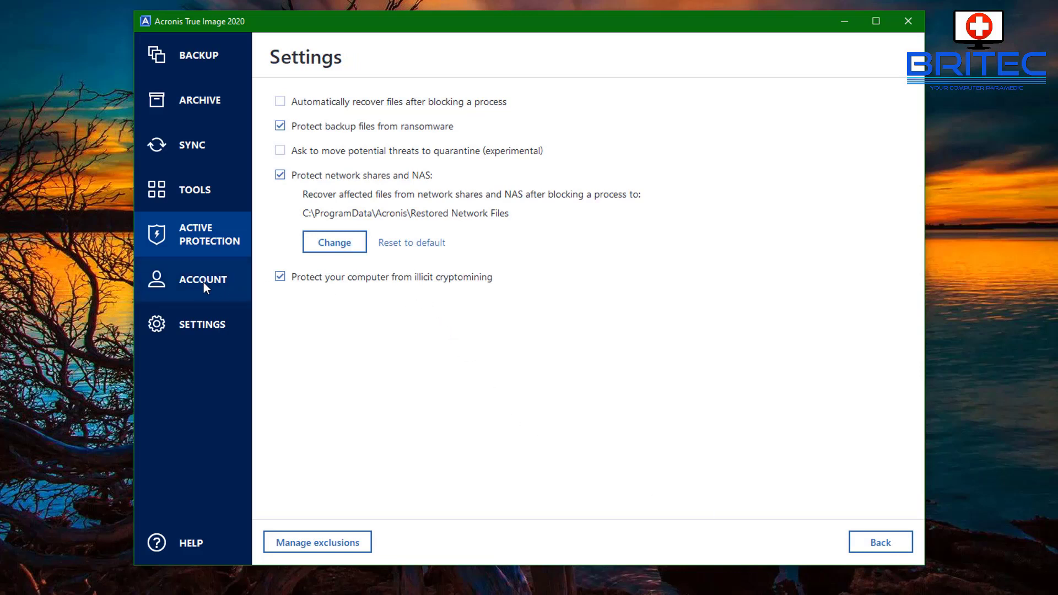
- Scroll through the general Settings options, then bring up the Help and support page
{"action": "left_click", "coordinate": [175, 324]}
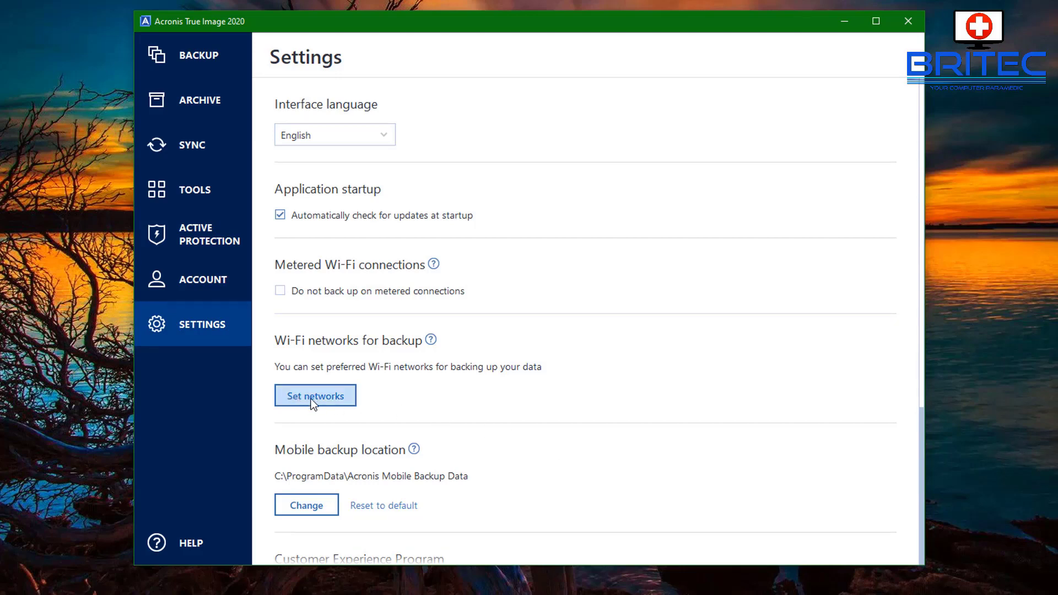
{"action": "scroll", "coordinate": [489, 444], "scroll_direction": "down", "scroll_amount": 3}
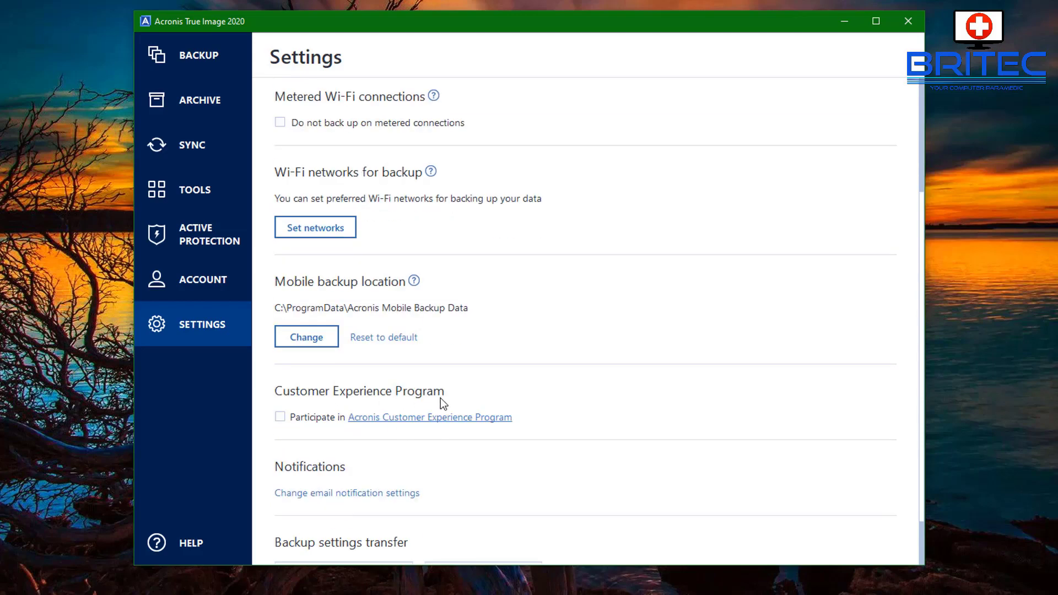
{"action": "scroll", "coordinate": [458, 425], "scroll_direction": "down", "scroll_amount": 1}
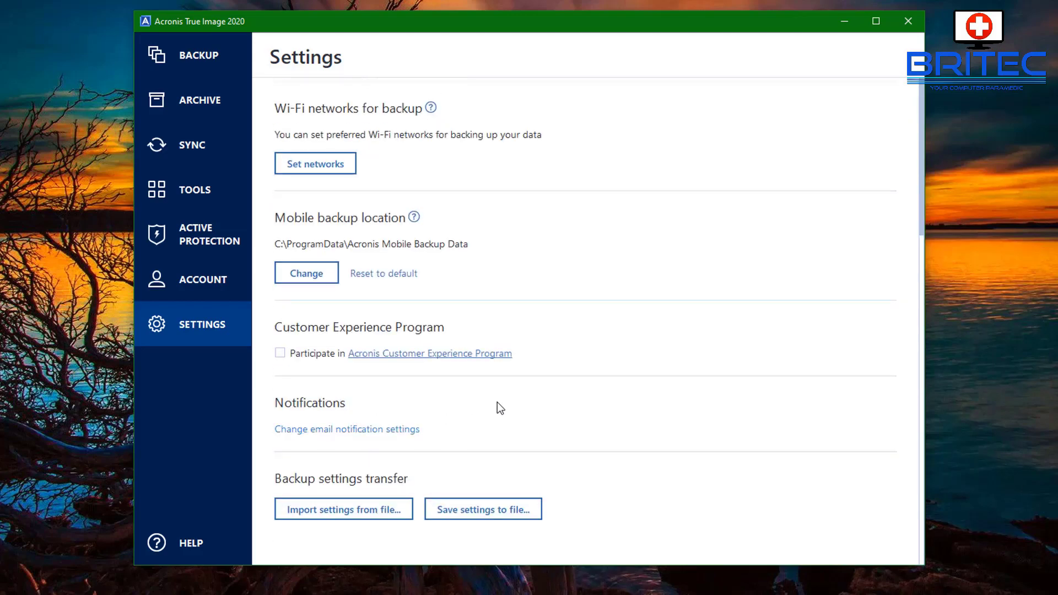
{"action": "scroll", "coordinate": [470, 439], "scroll_direction": "up", "scroll_amount": 4}
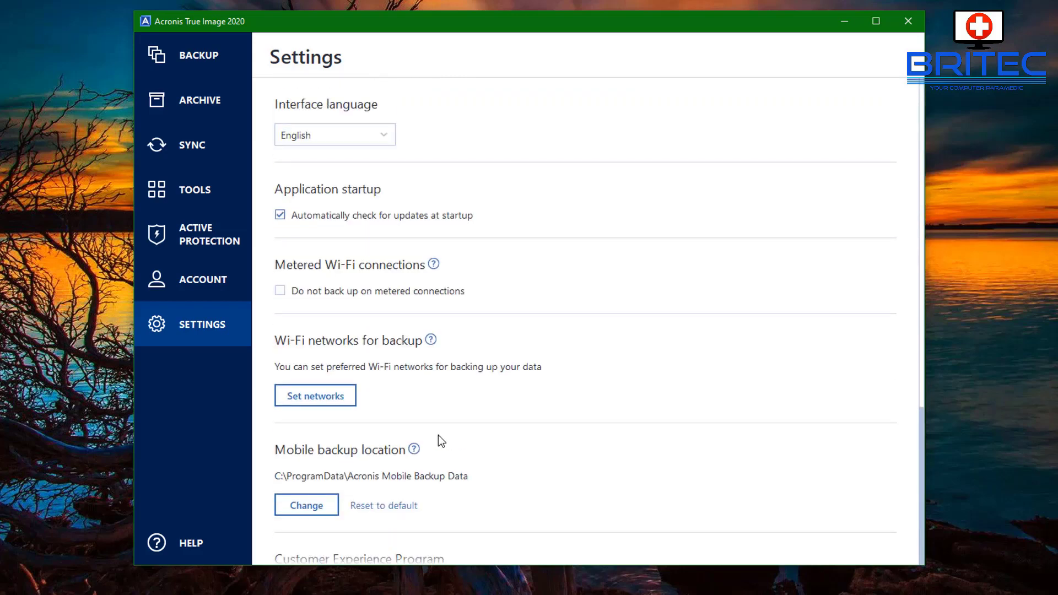
{"action": "left_click", "coordinate": [182, 550]}
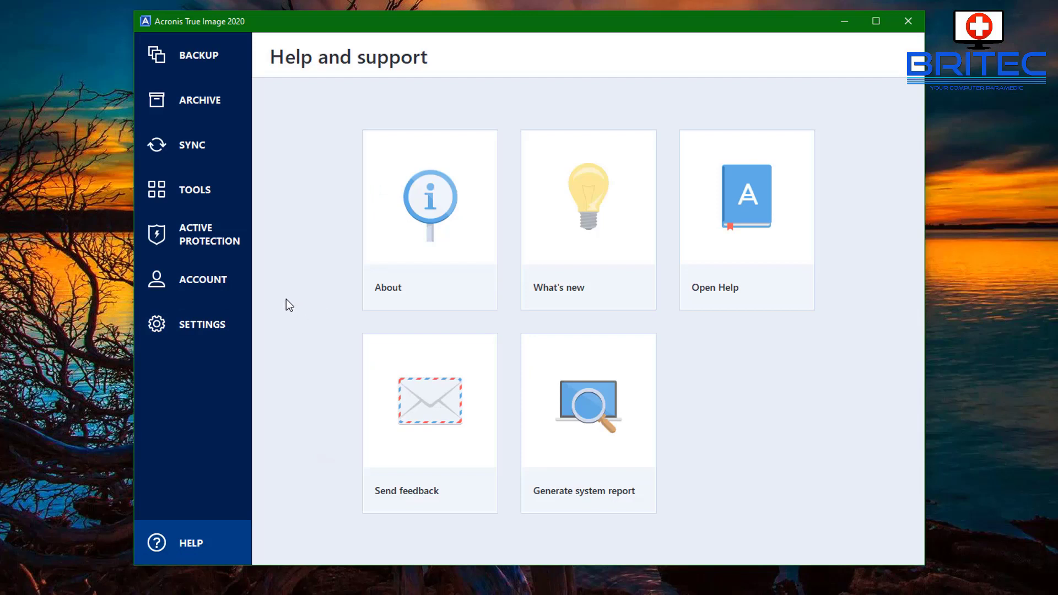
- Open the What's new overview and page through to the Dual Protection slide
{"action": "left_click", "coordinate": [482, 146]}
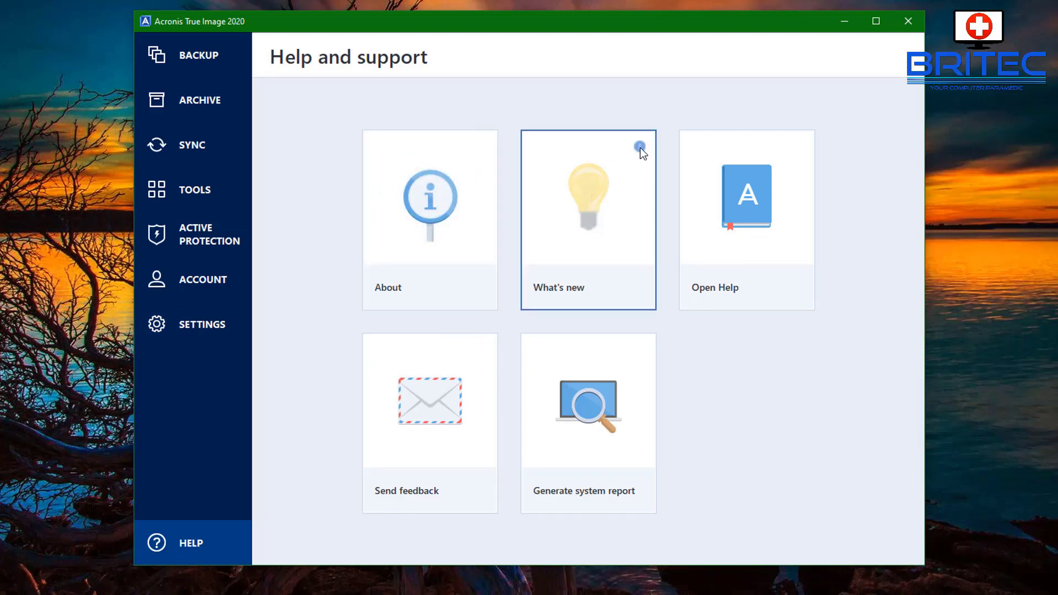
{"action": "left_click", "coordinate": [577, 243]}
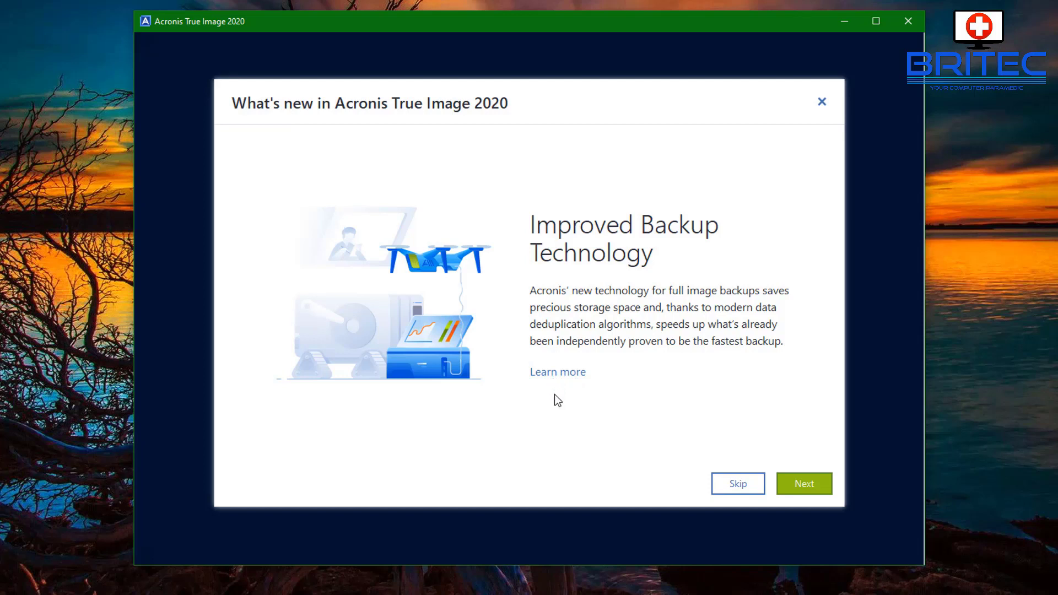
{"action": "left_click", "coordinate": [560, 379]}
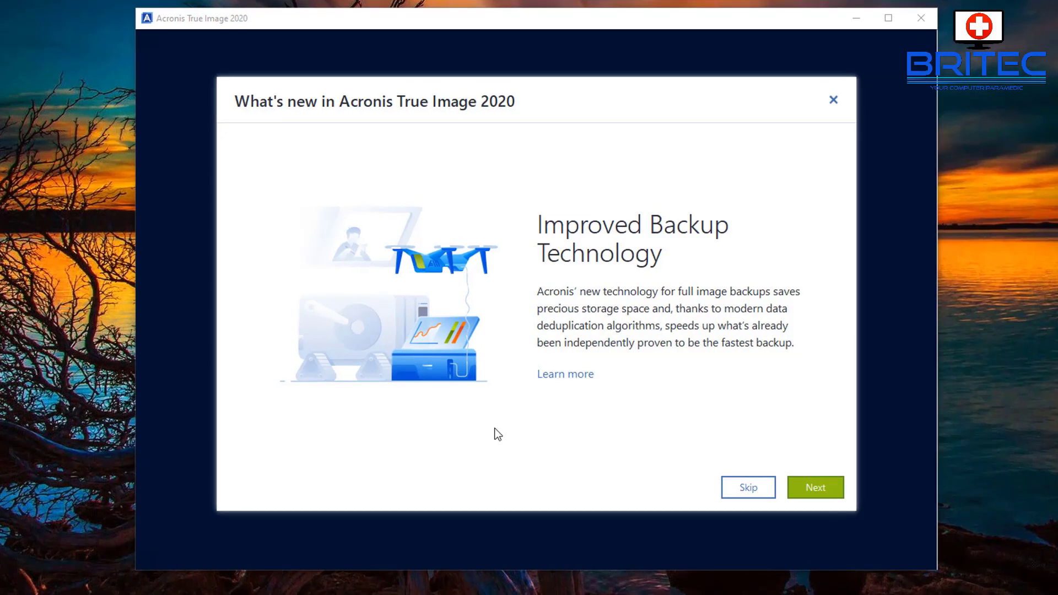
{"action": "left_click", "coordinate": [816, 488]}
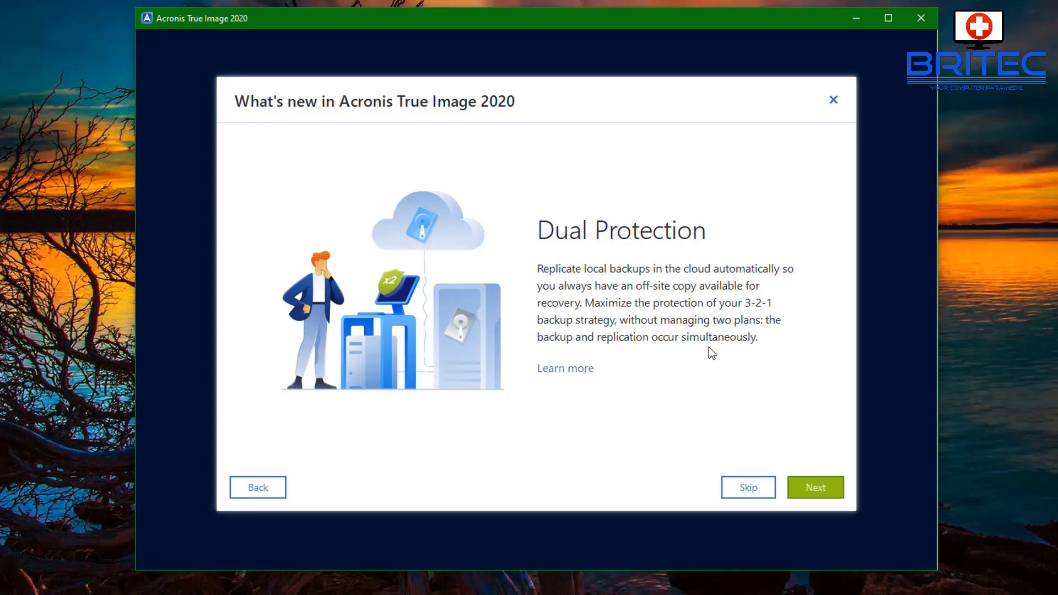
- Go past the Enhanced Anti-Ransomware Defense and Tray Notification Center slides, then dismiss the tour with Get Started
{"action": "left_click", "coordinate": [816, 488]}
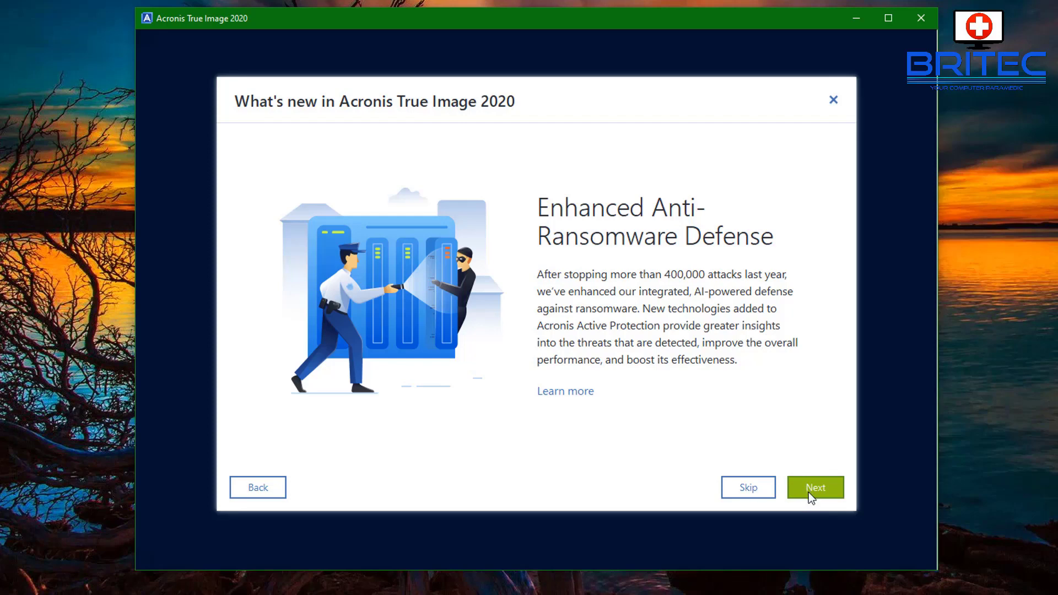
{"action": "left_click", "coordinate": [808, 491]}
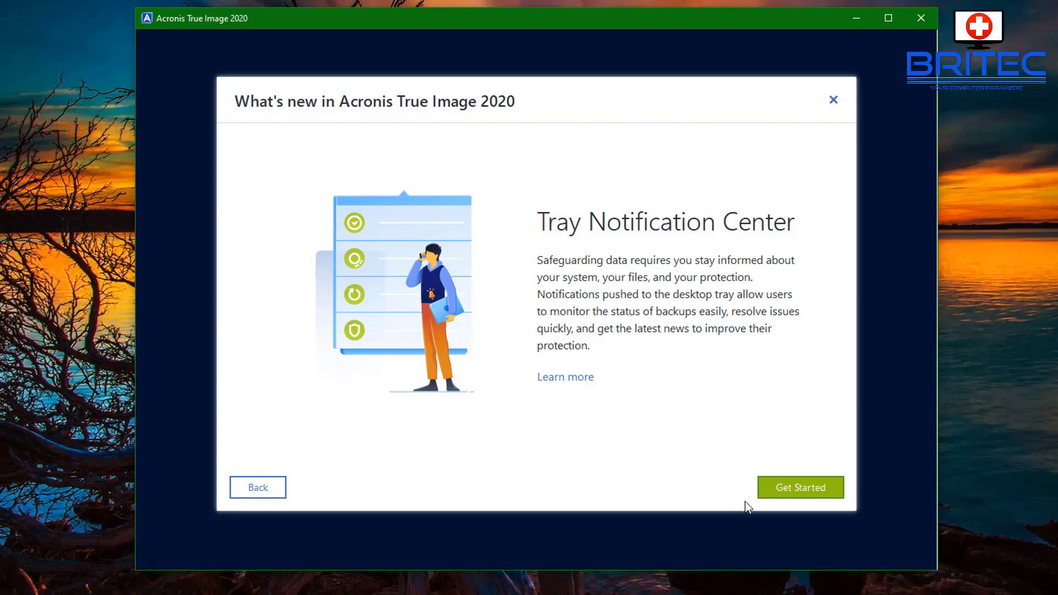
{"action": "left_click", "coordinate": [786, 496]}
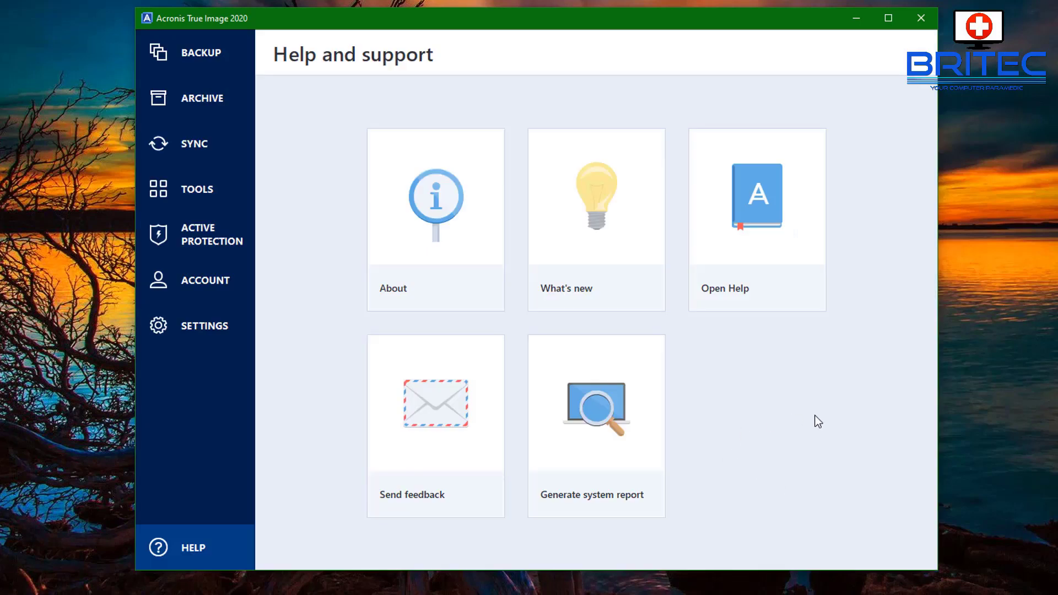
- Open Options for the cloud backup on the Backup page, showing its Weekly Monday 1:06 PM schedule
{"action": "mouse_move", "coordinate": [812, 144]}
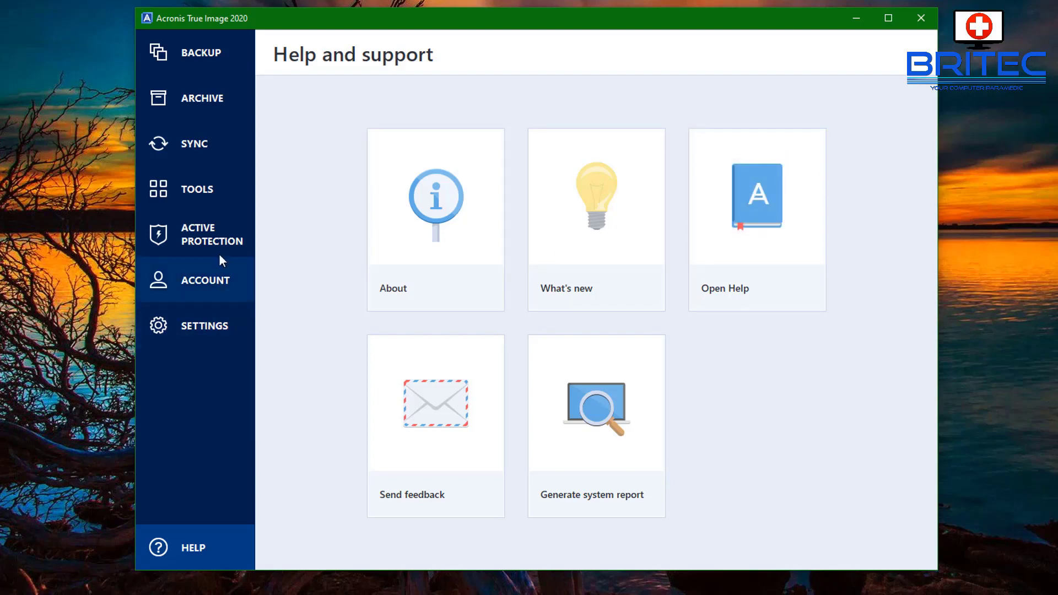
{"action": "left_click", "coordinate": [196, 52]}
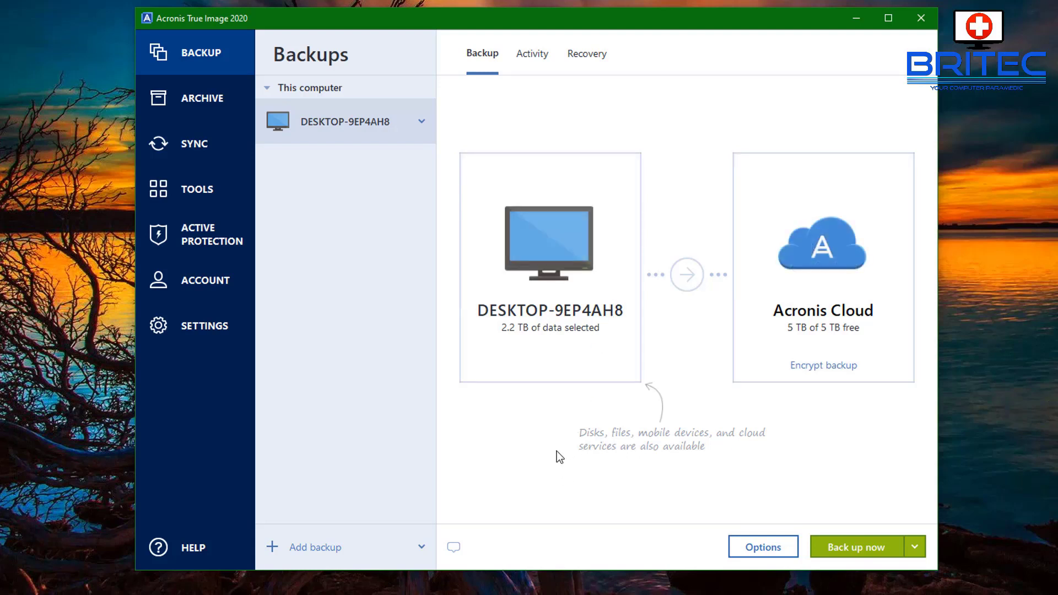
{"action": "left_click", "coordinate": [757, 545]}
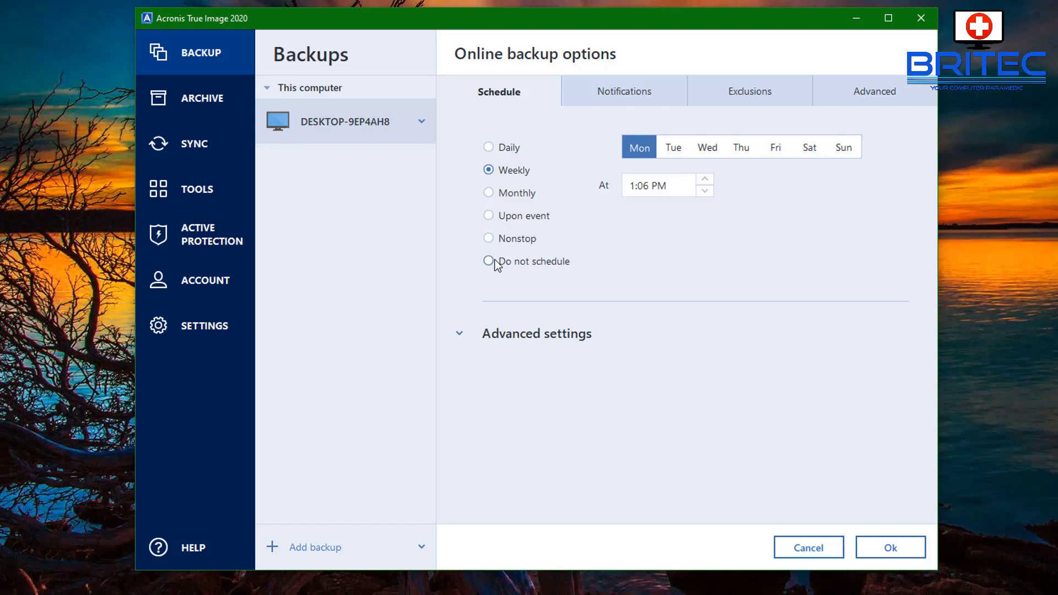
- Review the advanced schedule settings, leave Monday as the only backup day, and view Notifications
{"action": "left_click", "coordinate": [495, 334]}
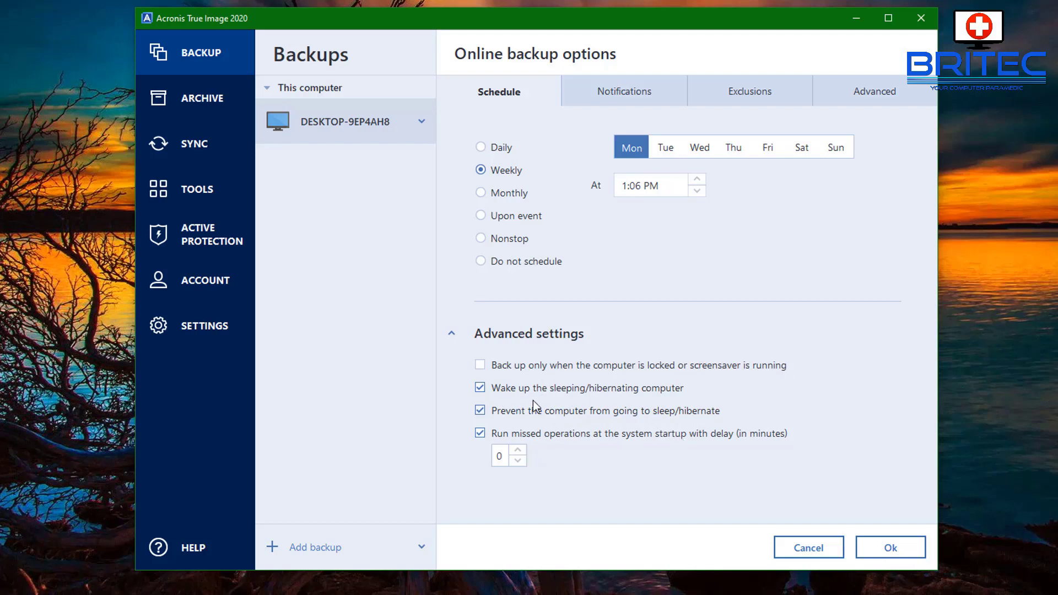
{"action": "left_click", "coordinate": [663, 154]}
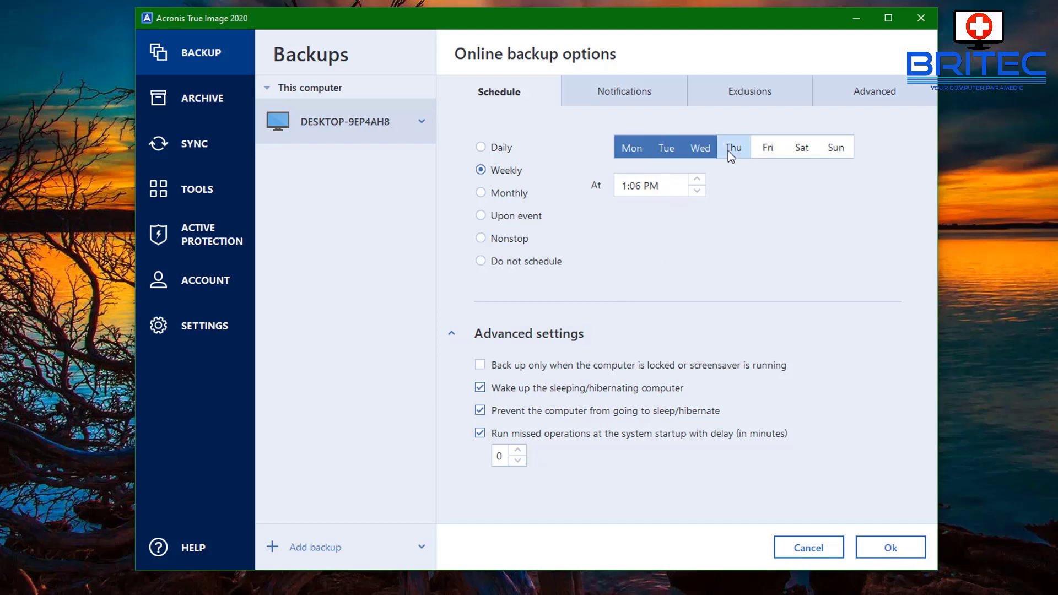
{"action": "left_click", "coordinate": [823, 149]}
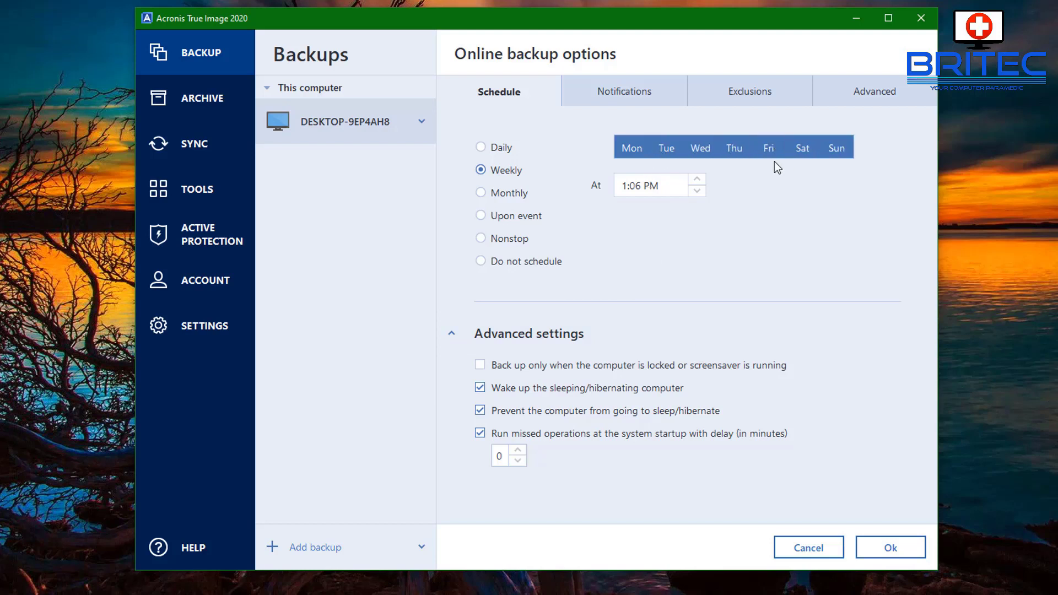
{"action": "left_click", "coordinate": [835, 148]}
{"action": "left_click", "coordinate": [737, 150]}
{"action": "left_click", "coordinate": [688, 150]}
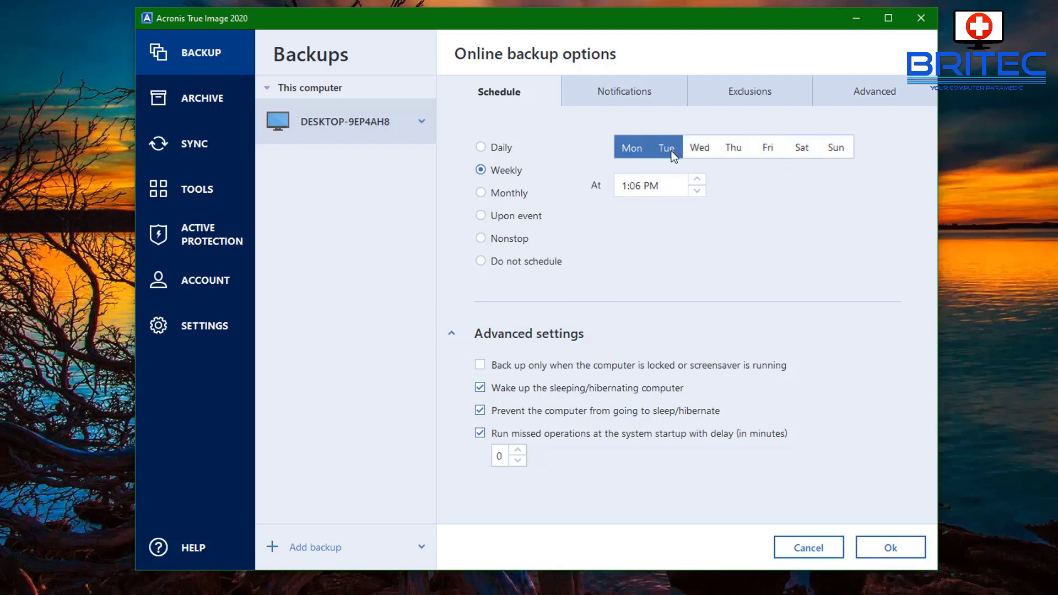
{"action": "left_click", "coordinate": [667, 152]}
{"action": "left_click", "coordinate": [629, 97]}
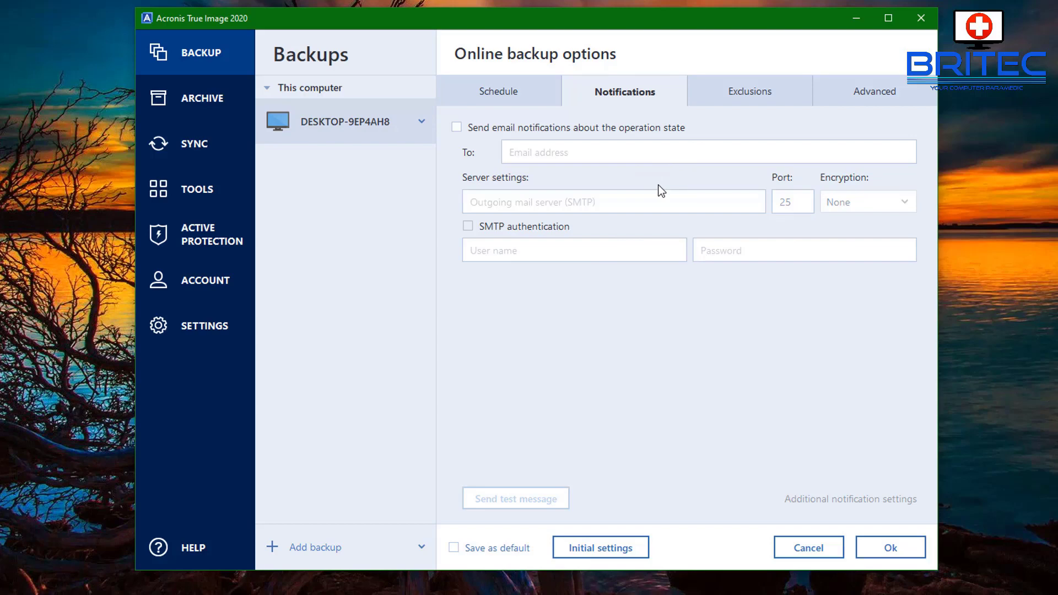
- Look at the Exclusions list and its new-entry option, then view the Advanced options tab
{"action": "left_click", "coordinate": [744, 93]}
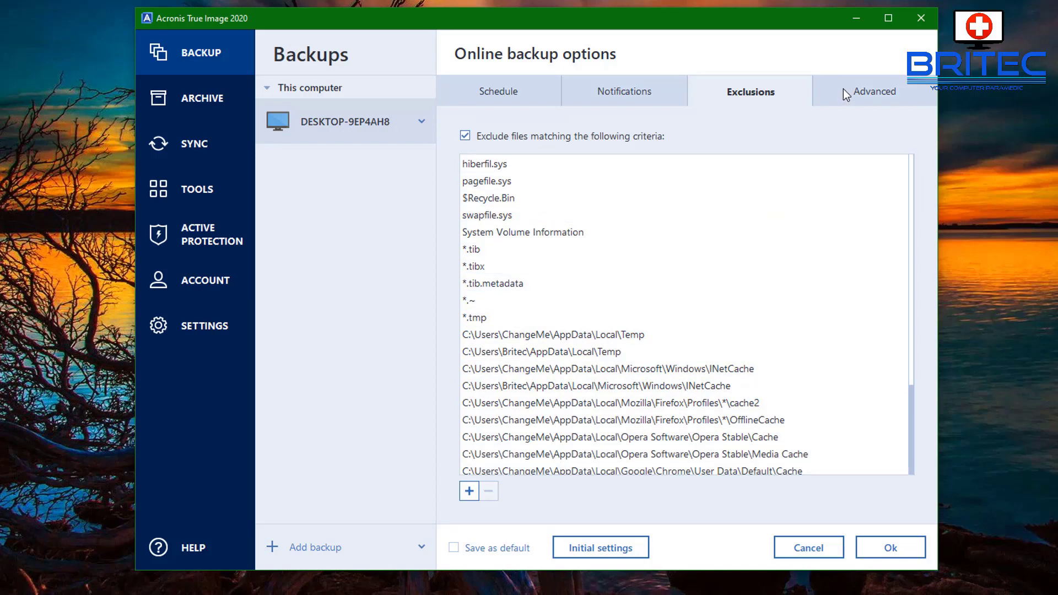
{"action": "left_click", "coordinate": [468, 497]}
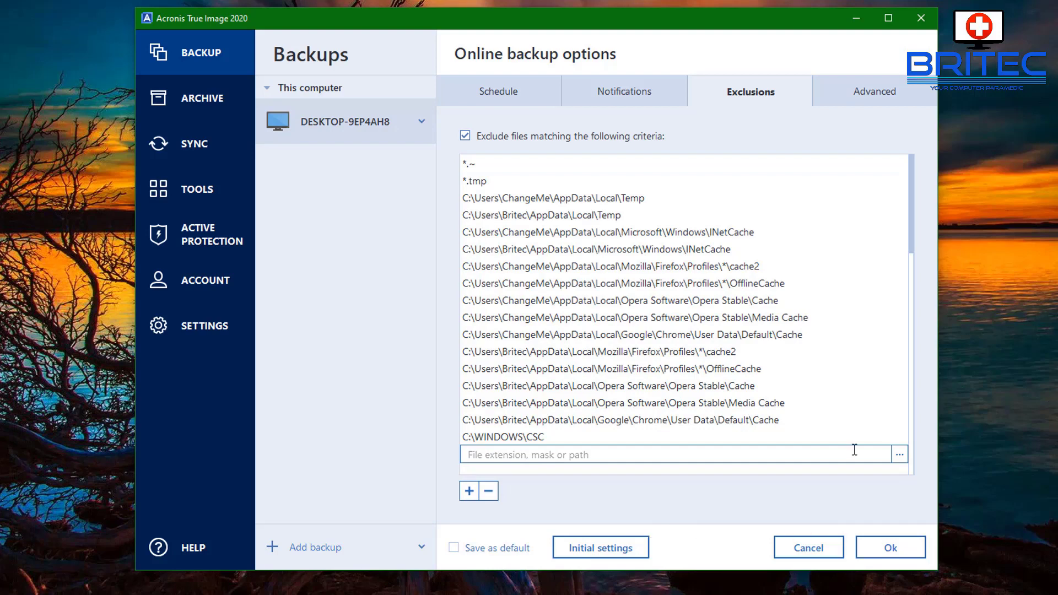
{"action": "left_click", "coordinate": [886, 92]}
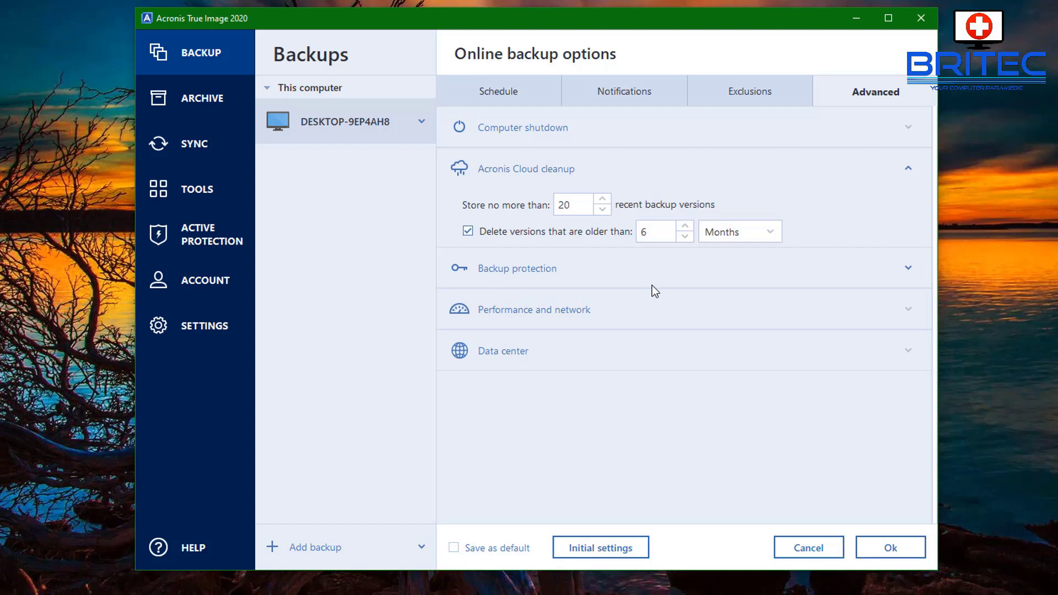
- Expand Backup protection and set the Data center location to France
{"action": "left_click", "coordinate": [908, 268]}
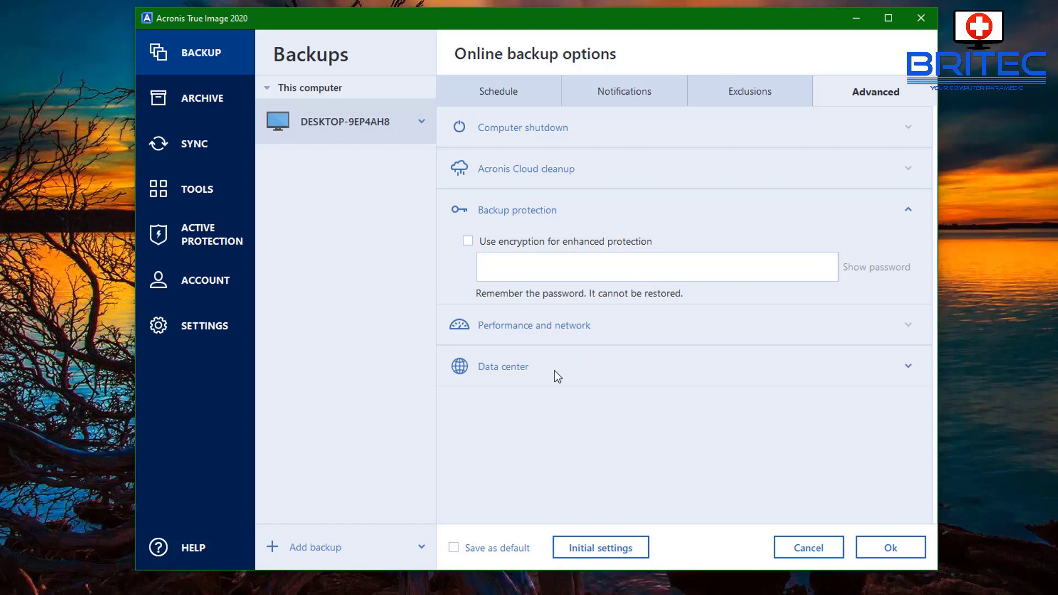
{"action": "left_click", "coordinate": [909, 366]}
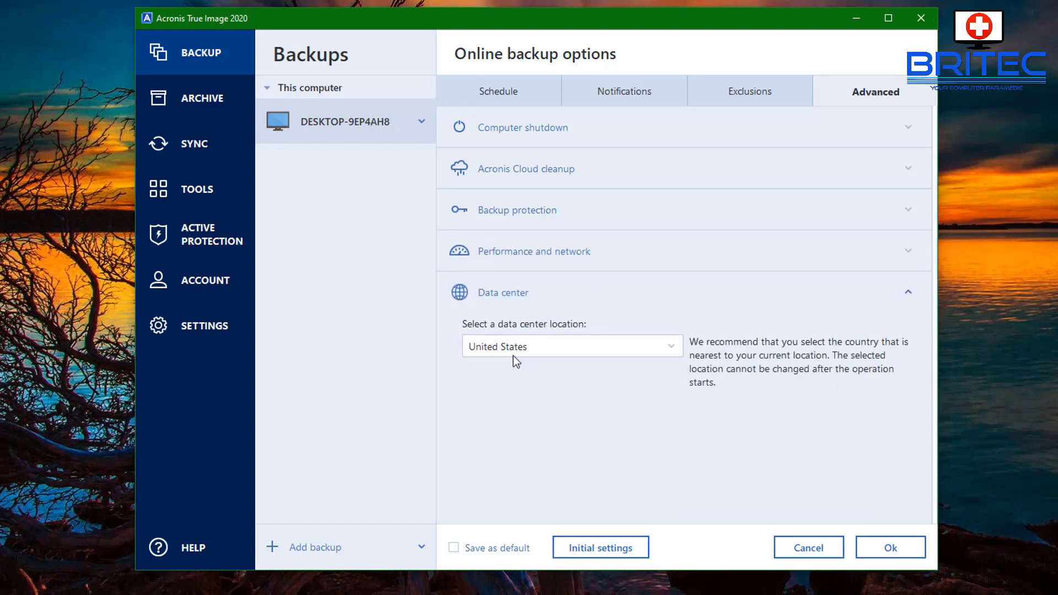
{"action": "left_click", "coordinate": [669, 347]}
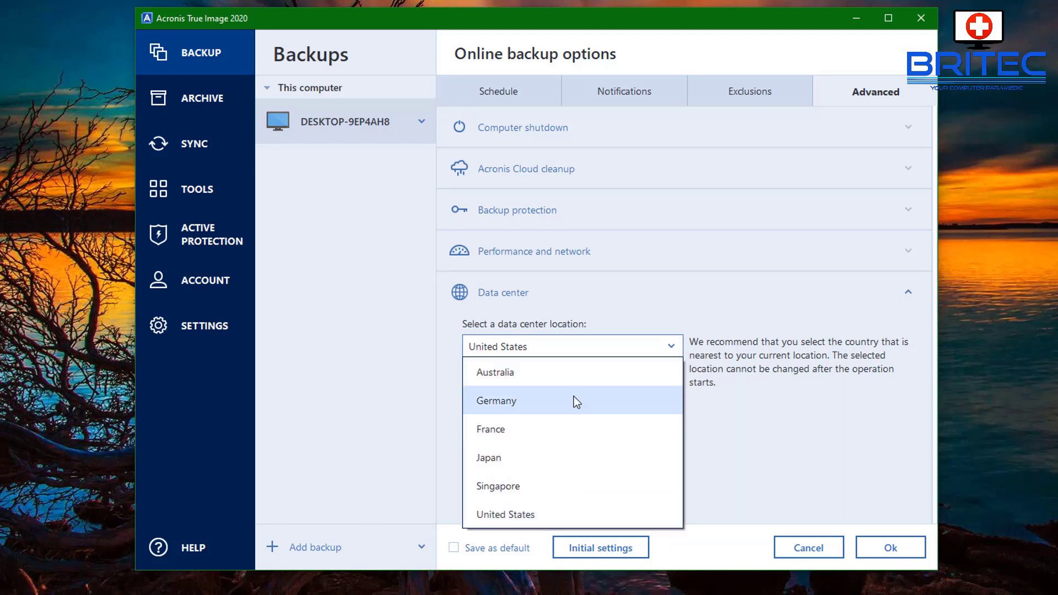
{"action": "left_click", "coordinate": [564, 428]}
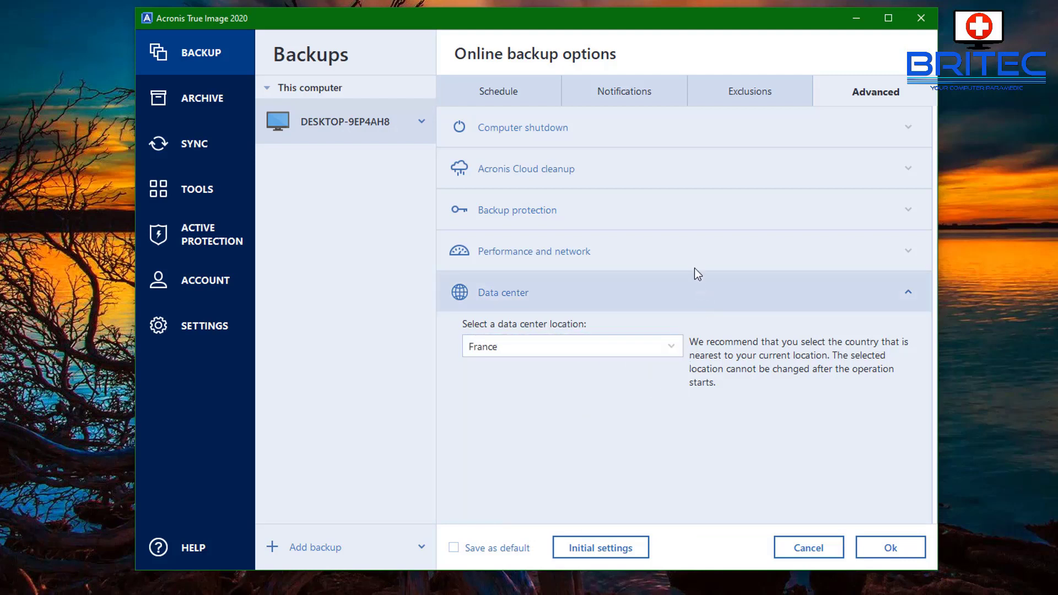
- Check Performance and network, keeping Low priority and VSS snapshots, then expand Acronis Cloud cleanup
{"action": "left_click", "coordinate": [788, 250]}
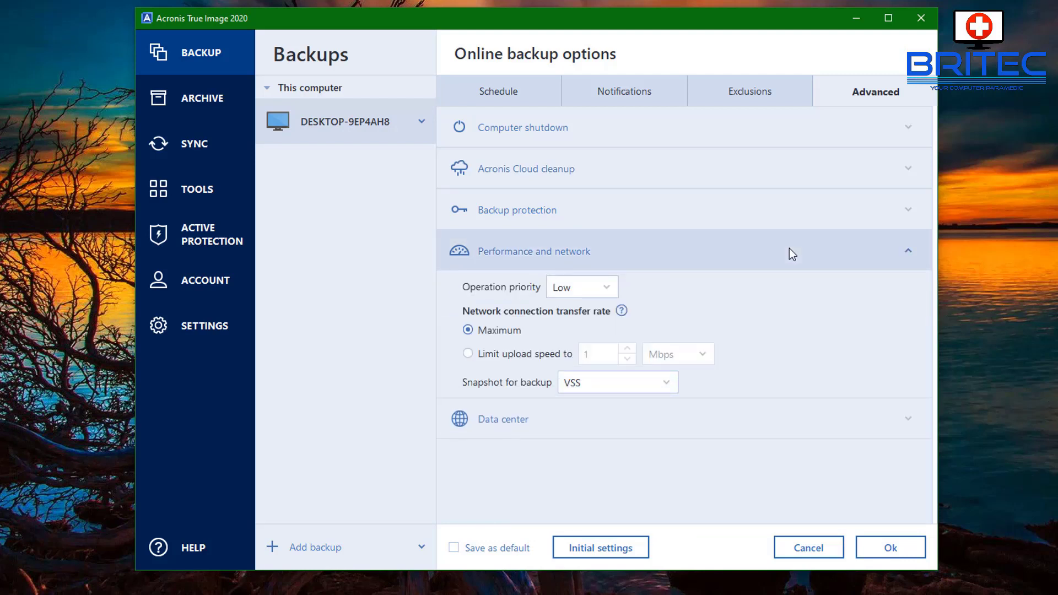
{"action": "left_click", "coordinate": [613, 286]}
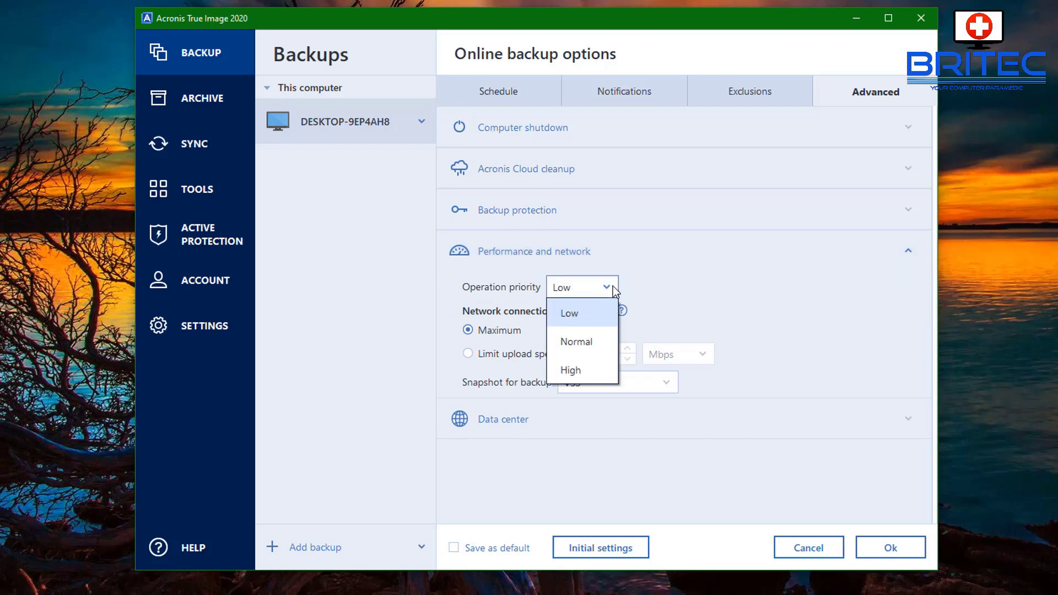
{"action": "left_click", "coordinate": [612, 286]}
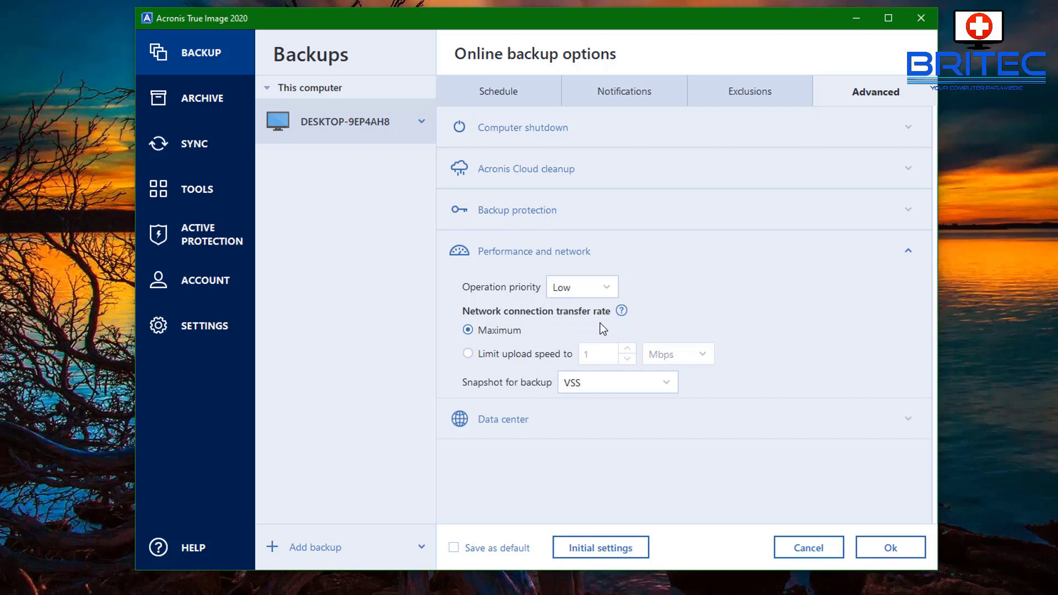
{"action": "left_click", "coordinate": [676, 384]}
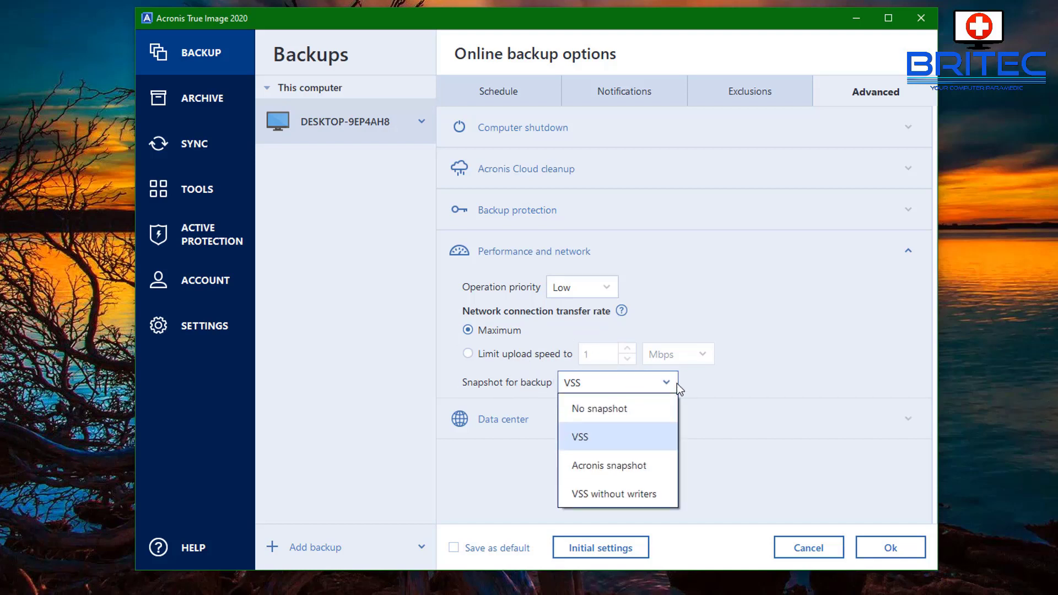
{"action": "left_click", "coordinate": [676, 383]}
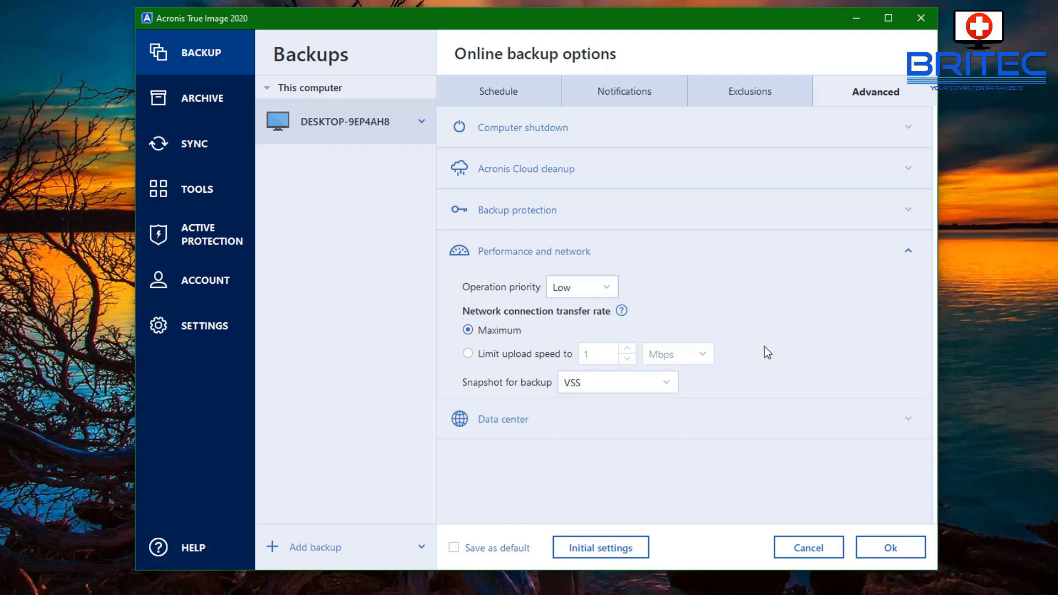
{"action": "left_click", "coordinate": [906, 167]}
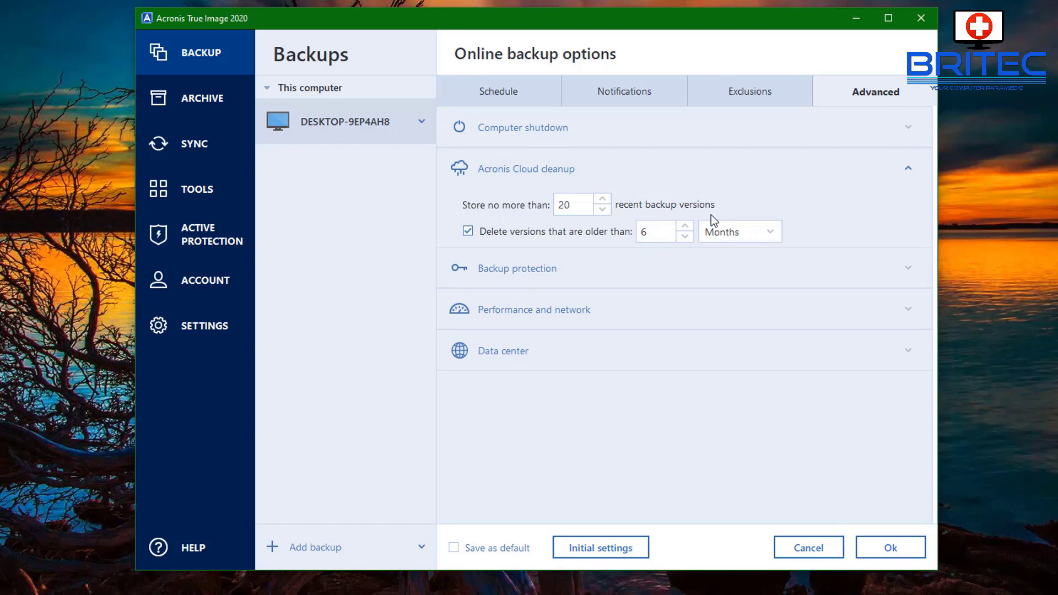
- Look at the Computer shutdown settings, then cancel out of Online backup options
{"action": "left_click", "coordinate": [907, 130]}
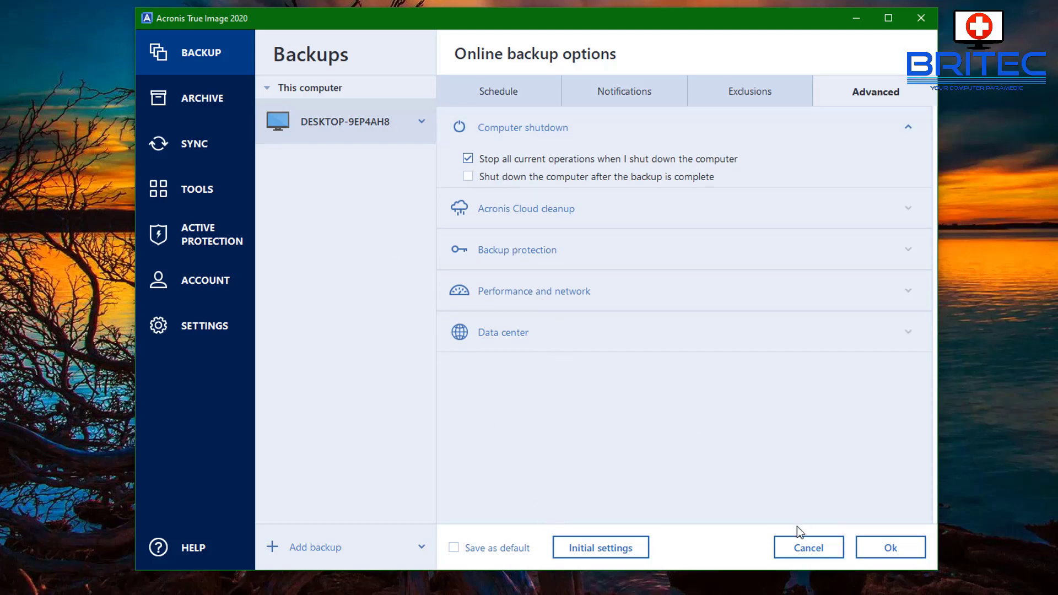
{"action": "left_click", "coordinate": [798, 553]}
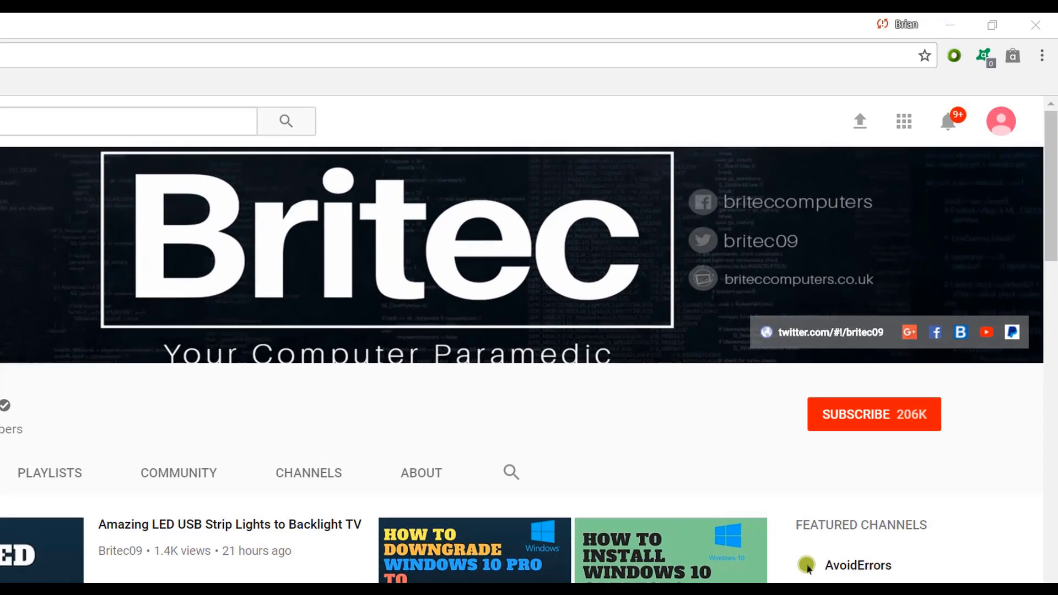
- Subscribe to the Britec channel, bringing it to 206K subscribers
{"action": "left_click", "coordinate": [884, 426]}
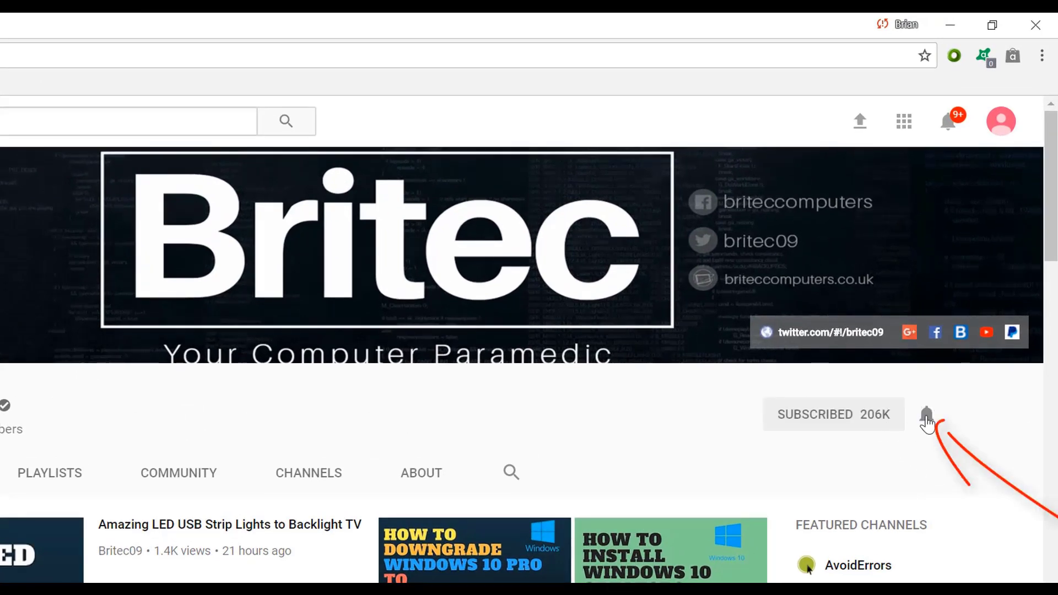